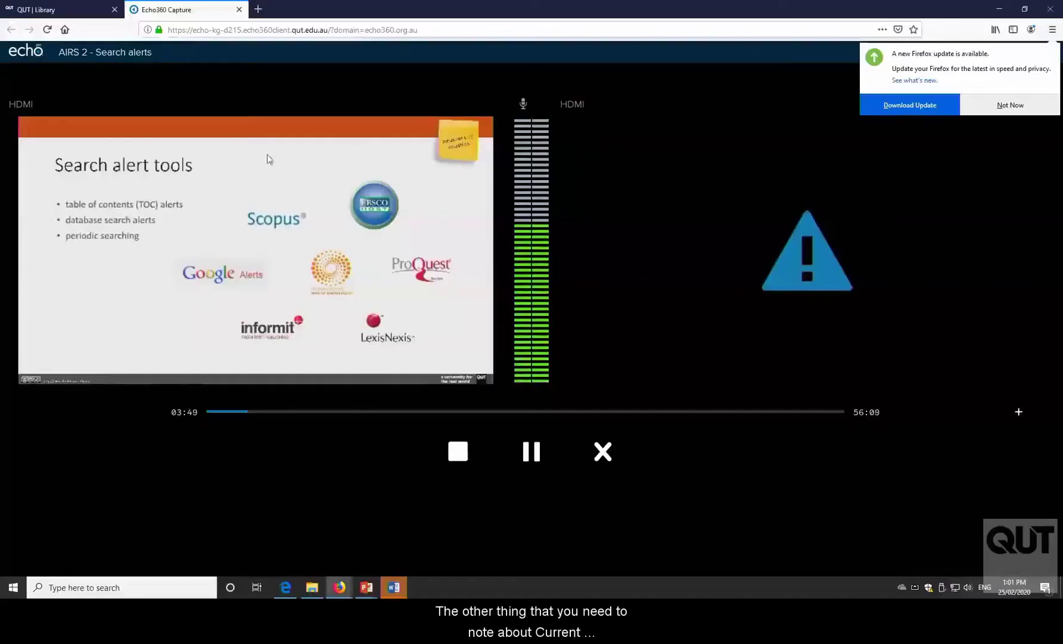
Step: Bring the Edge window showing the IFN001 AIRS assessment page to the front
{"action": "left_click", "coordinate": [57, 9]}
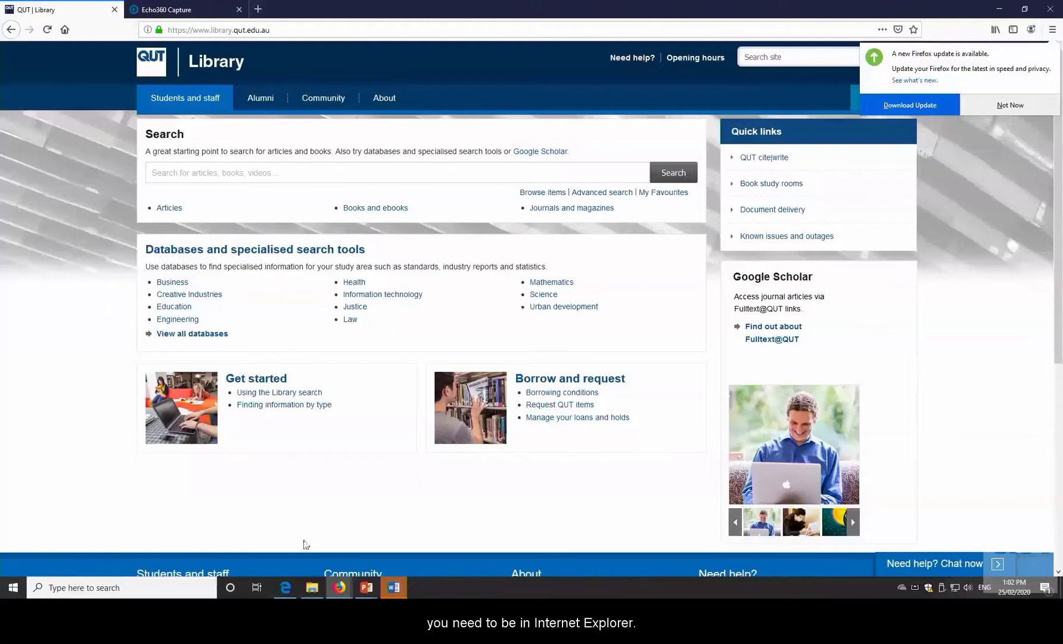
{"action": "left_click", "coordinate": [287, 588]}
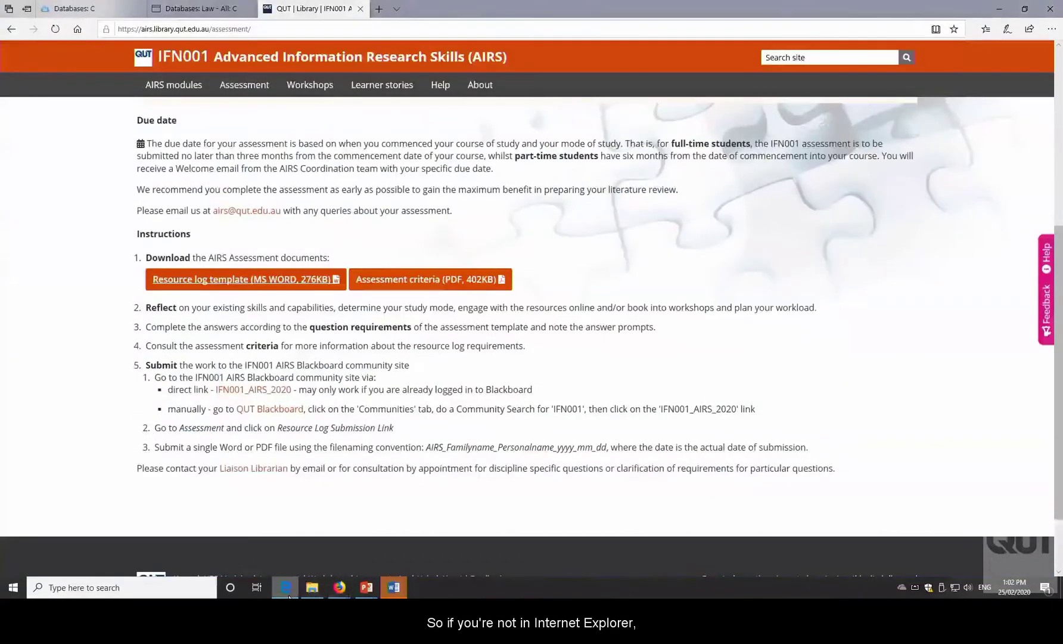
Step: List the QUT Library A–Z databases starting with C and scroll down to Current Contents Connect
{"action": "left_click", "coordinate": [74, 12]}
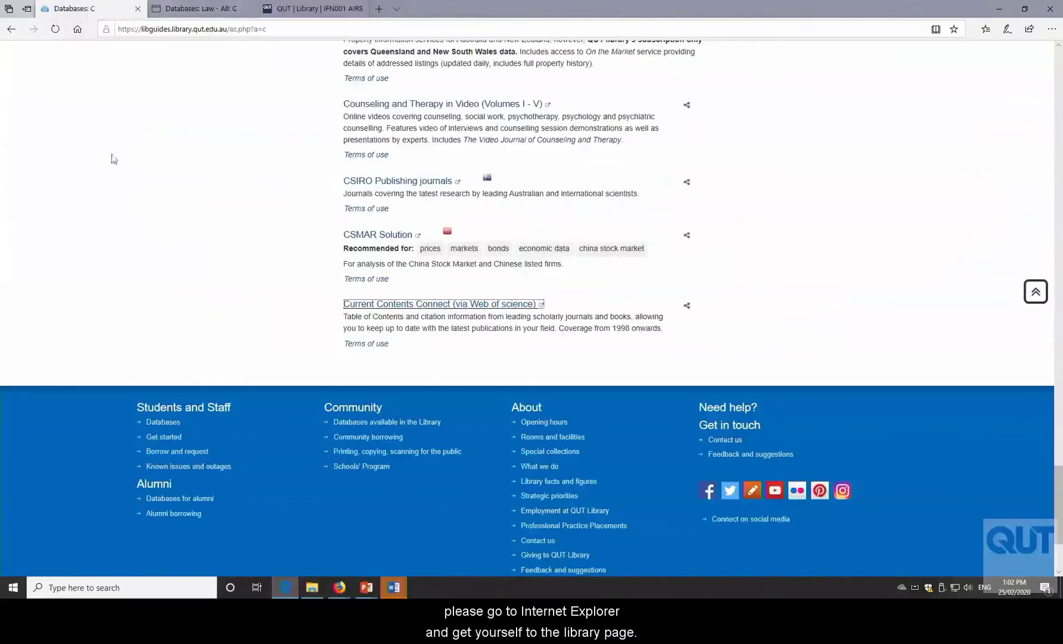
{"action": "scroll", "coordinate": [117, 189], "scroll_direction": "up", "scroll_amount": 15}
{"action": "scroll", "coordinate": [116, 188], "scroll_direction": "up", "scroll_amount": 10}
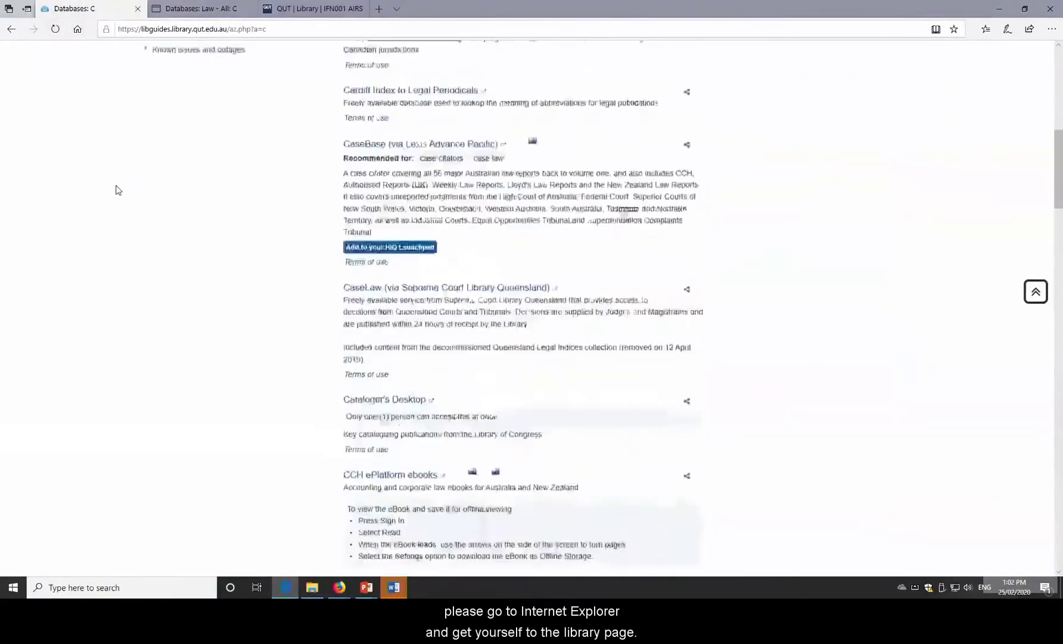
{"action": "left_click", "coordinate": [199, 70]}
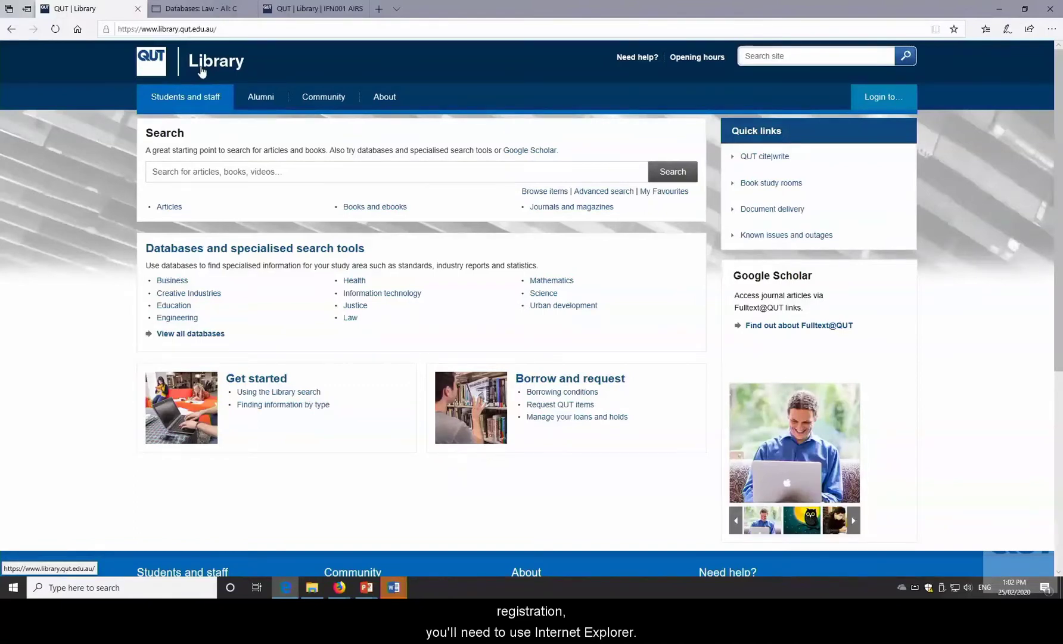
{"action": "left_click", "coordinate": [213, 338]}
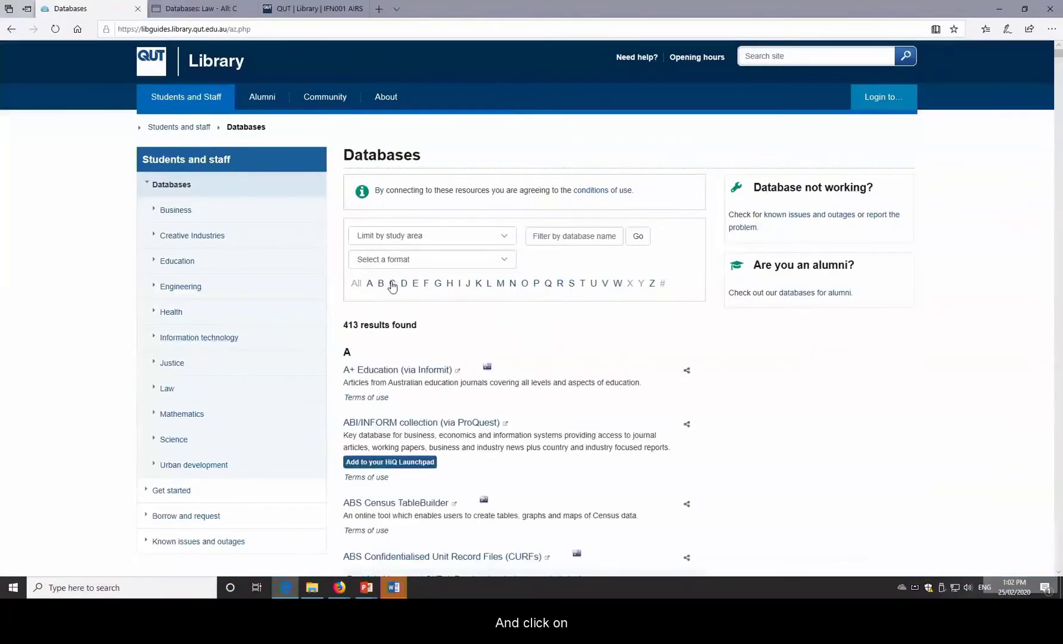
{"action": "left_click", "coordinate": [392, 284]}
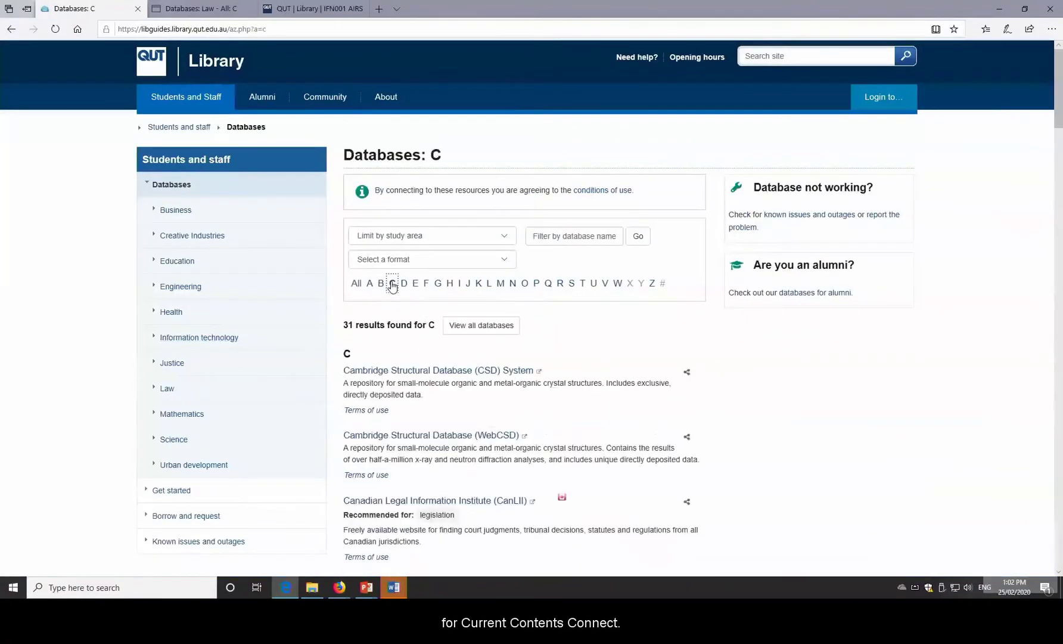
{"action": "scroll", "coordinate": [392, 285], "scroll_direction": "down", "scroll_amount": 15}
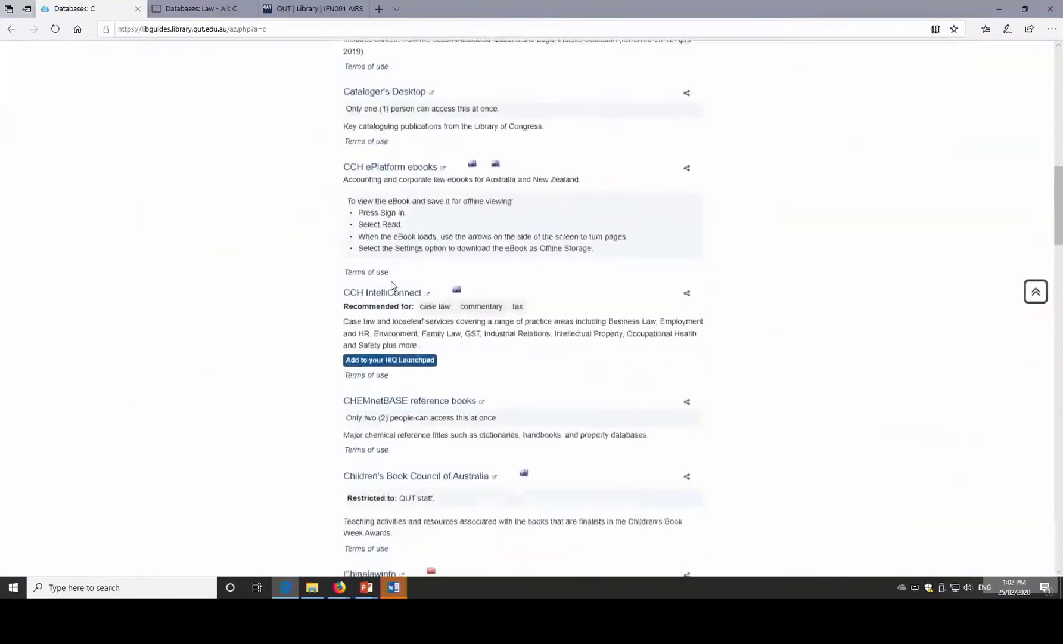
{"action": "scroll", "coordinate": [392, 280], "scroll_direction": "down", "scroll_amount": 20}
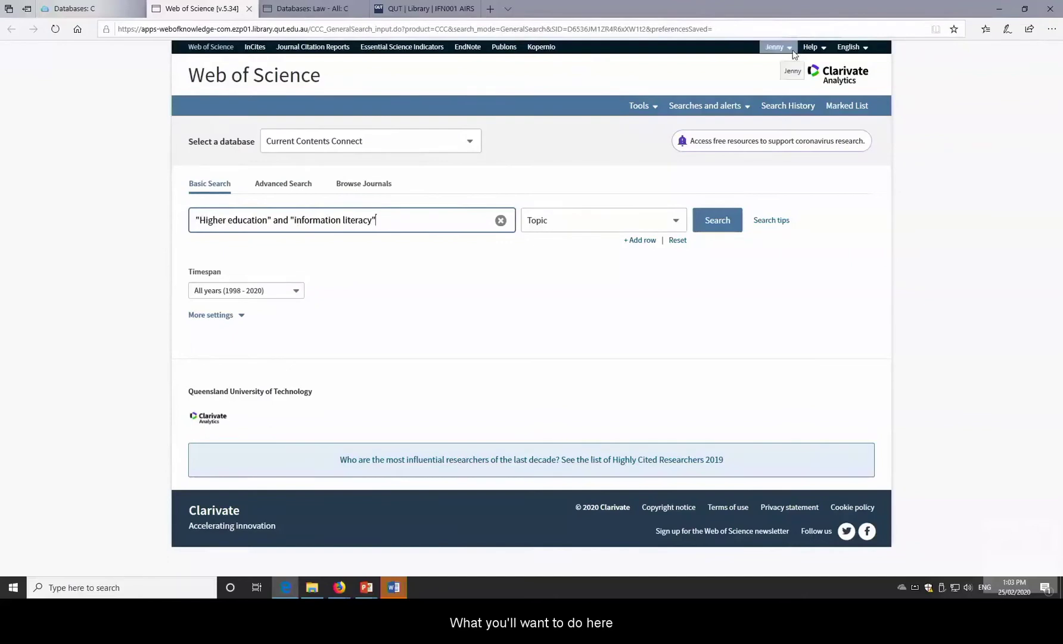
Step: Open the Web of Science account menu to confirm sign-in, showing Settings and Log Out
{"action": "left_click", "coordinate": [793, 53]}
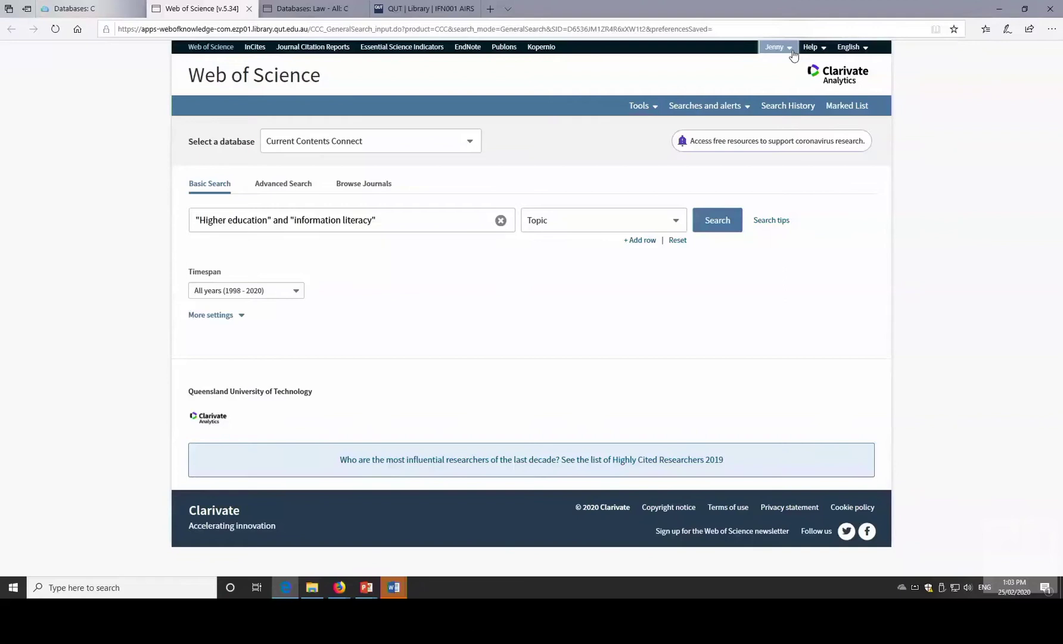
{"action": "left_click", "coordinate": [793, 50]}
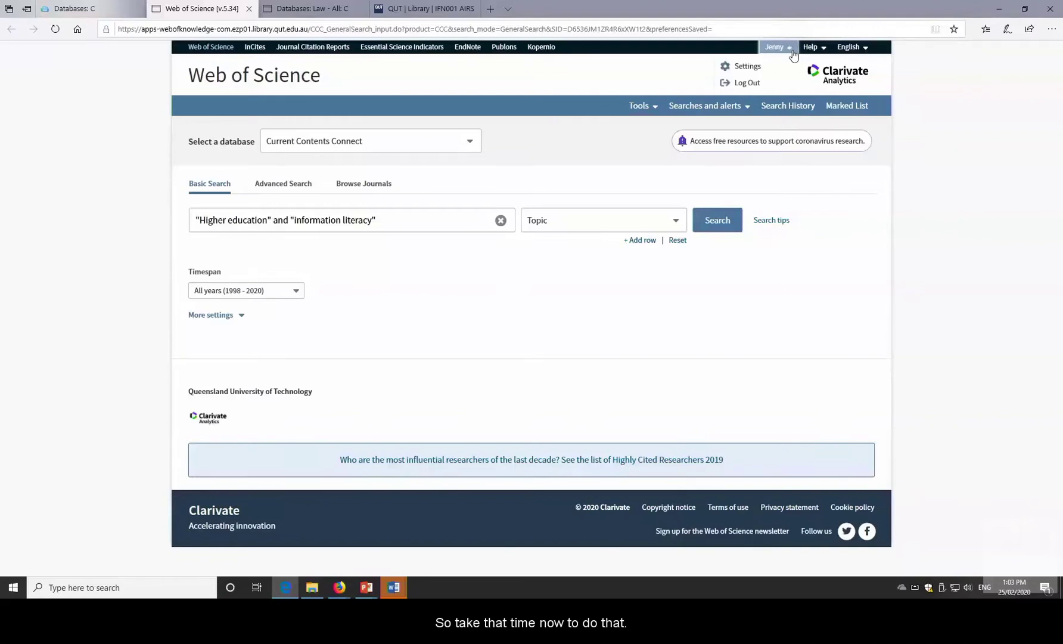
Step: Open the 'Searches and alerts' dropdown in the blue toolbar
{"action": "left_click", "coordinate": [705, 105]}
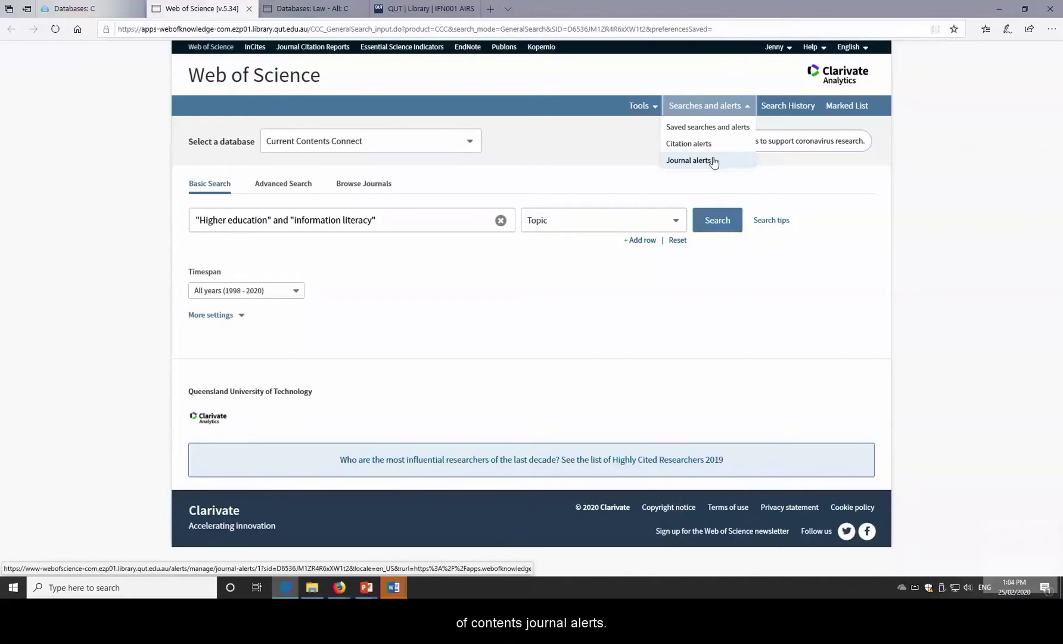
Step: Open Journal alerts and review the subscribed higher education journals and their Active/Inactive status
{"action": "left_click", "coordinate": [714, 161]}
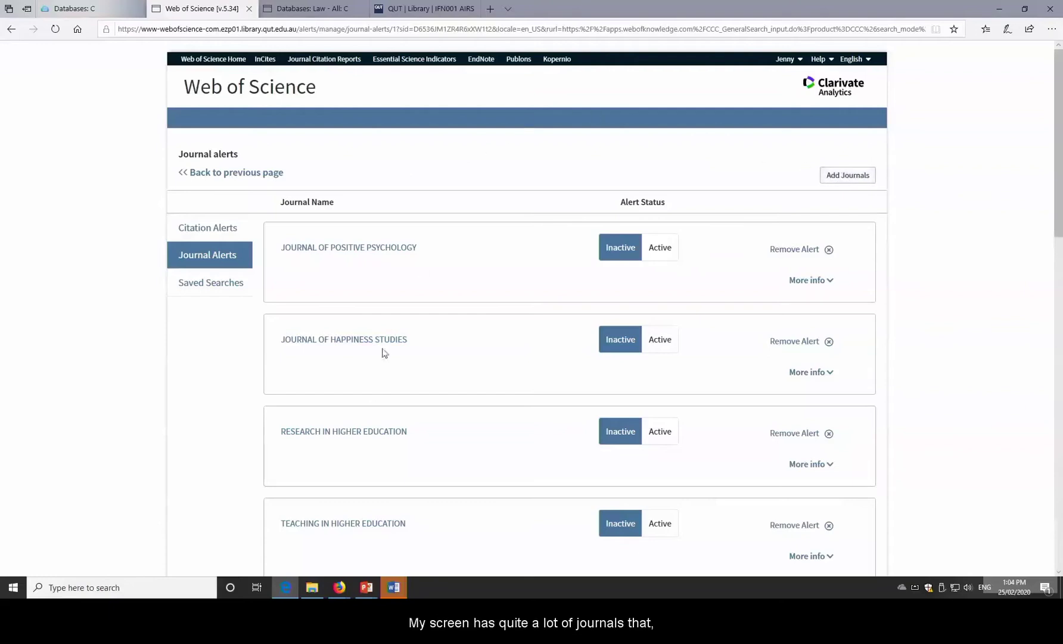
{"action": "scroll", "coordinate": [433, 314], "scroll_direction": "down", "scroll_amount": 12}
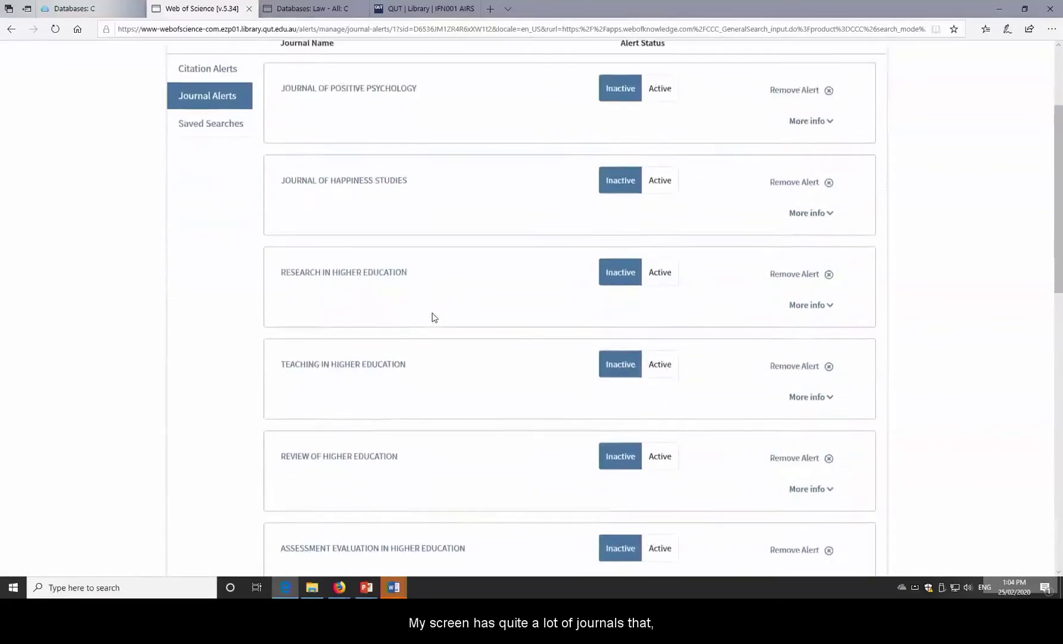
{"action": "scroll", "coordinate": [433, 317], "scroll_direction": "down", "scroll_amount": 4}
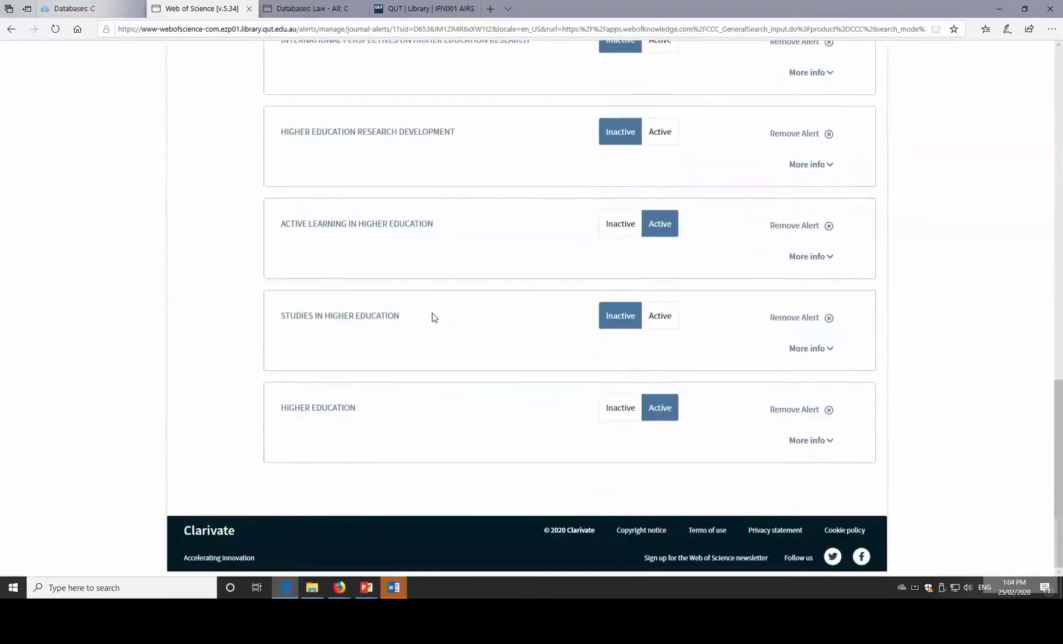
{"action": "scroll", "coordinate": [433, 317], "scroll_direction": "up", "scroll_amount": 15}
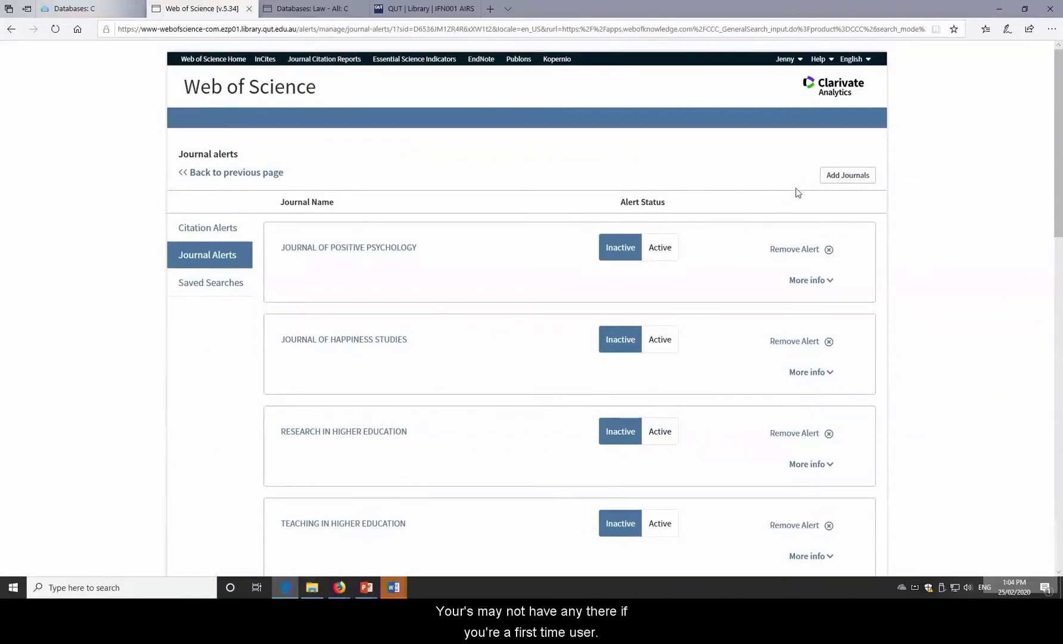
Step: Search the Add journal alerts list for journal titles containing 'higher education'
{"action": "left_click", "coordinate": [845, 176]}
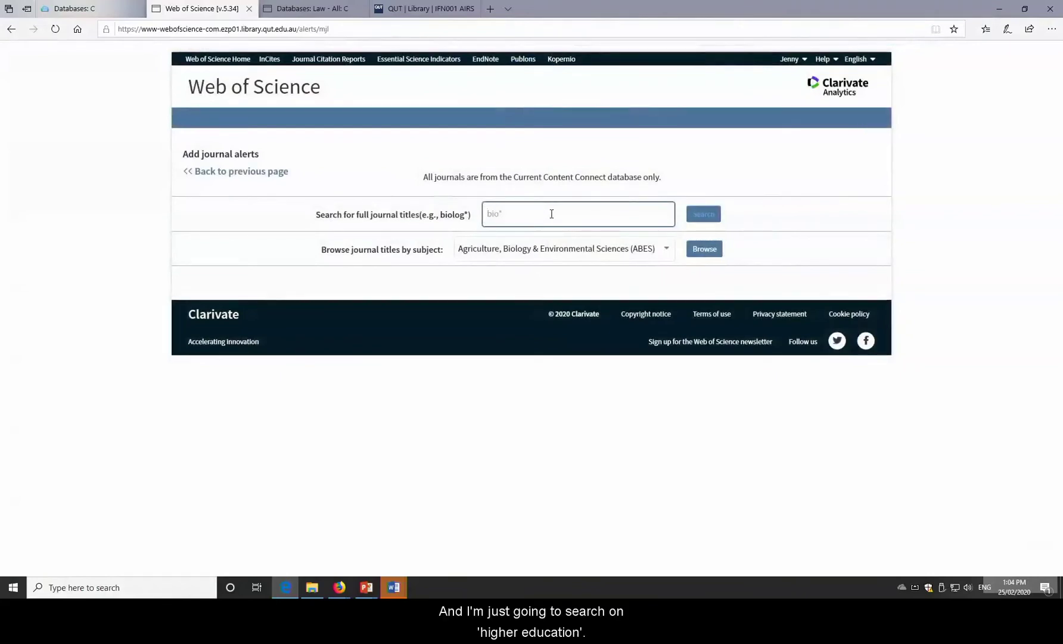
{"action": "type", "text": "gh"}
{"action": "key", "text": "BackSpace"}
{"action": "key", "text": "BackSpace"}
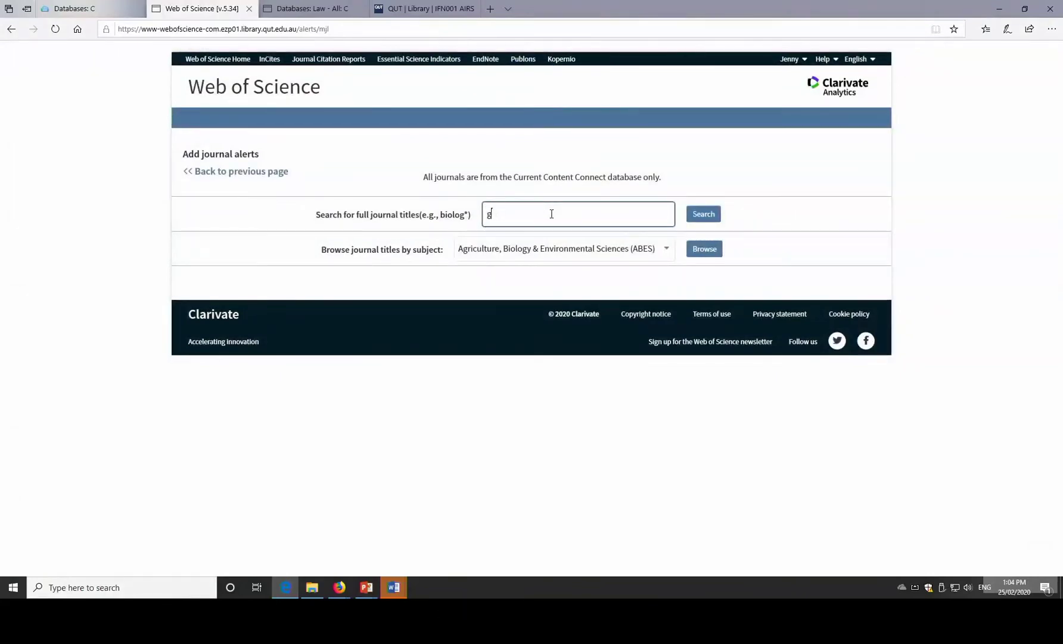
{"action": "type", "text": "hiher"}
{"action": "key", "text": "BackSpace"}
{"action": "key", "text": "BackSpace"}
{"action": "key", "text": "BackSpace"}
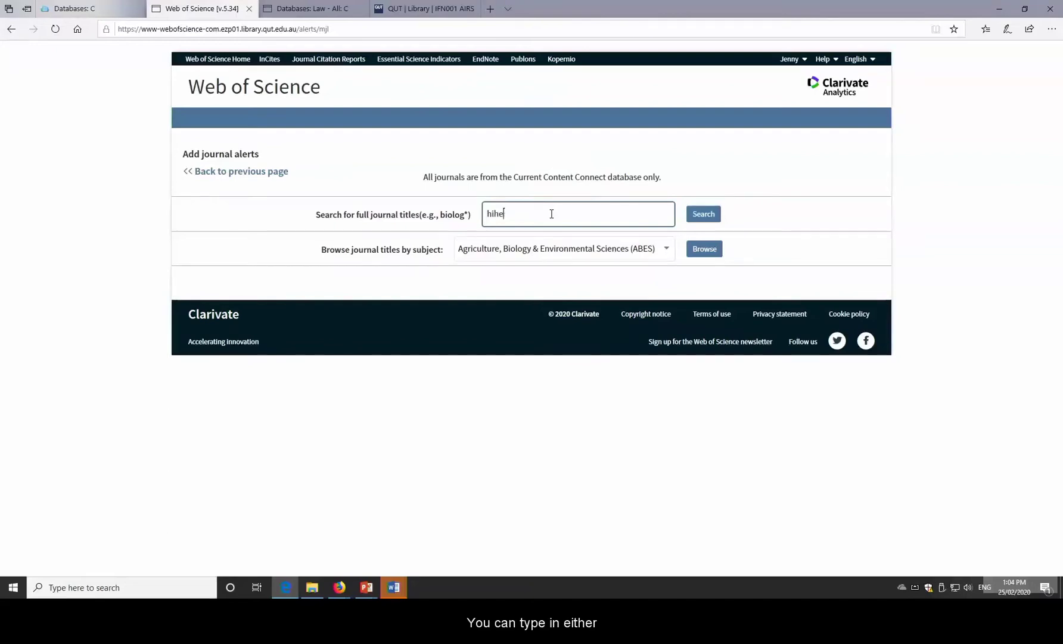
{"action": "type", "text": "gher"}
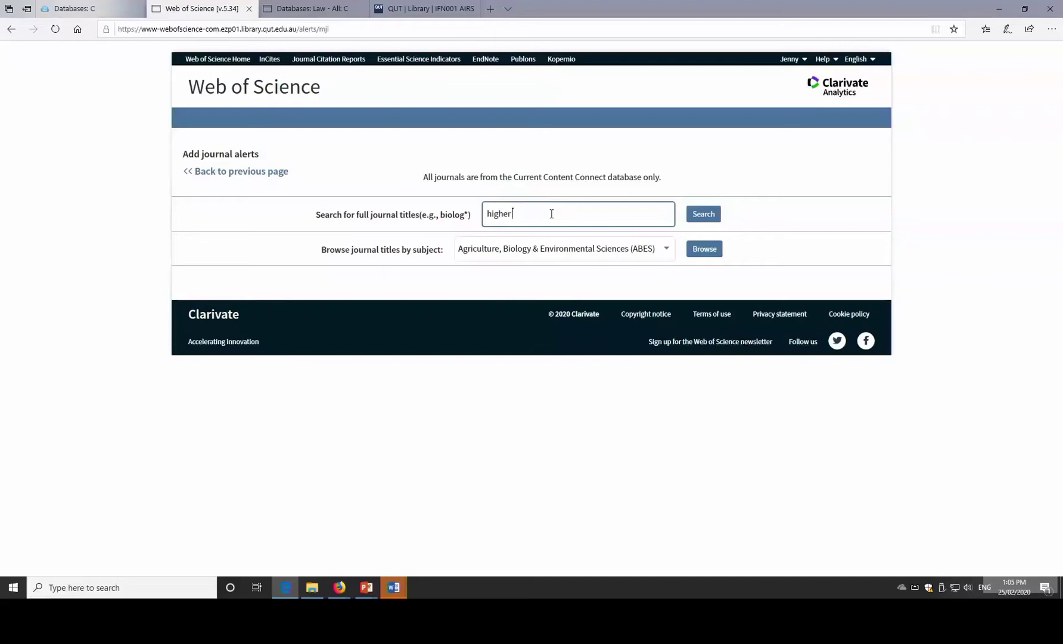
{"action": "type", "text": " education"}
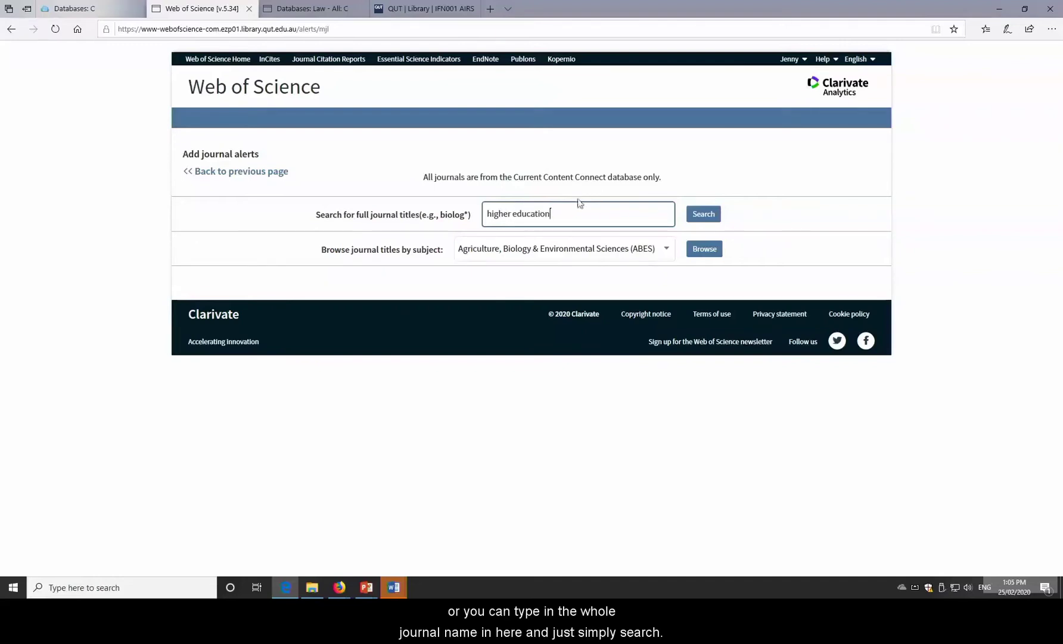
{"action": "left_click", "coordinate": [709, 215]}
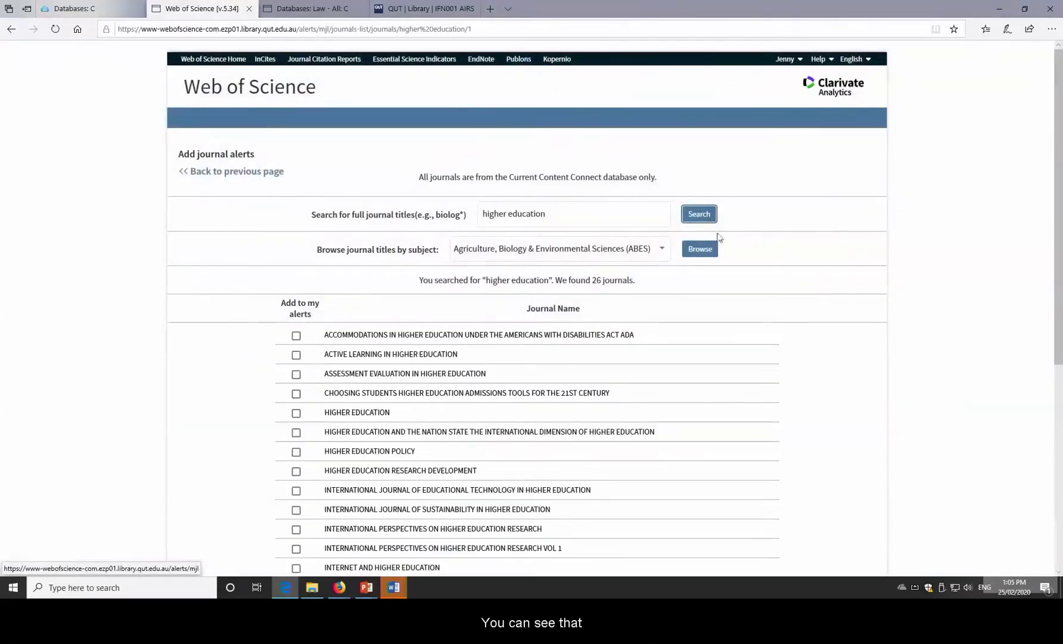
Step: Add an alert for Active Learning in Higher Education from the 26 journals found
{"action": "scroll", "coordinate": [732, 382], "scroll_direction": "down", "scroll_amount": 5}
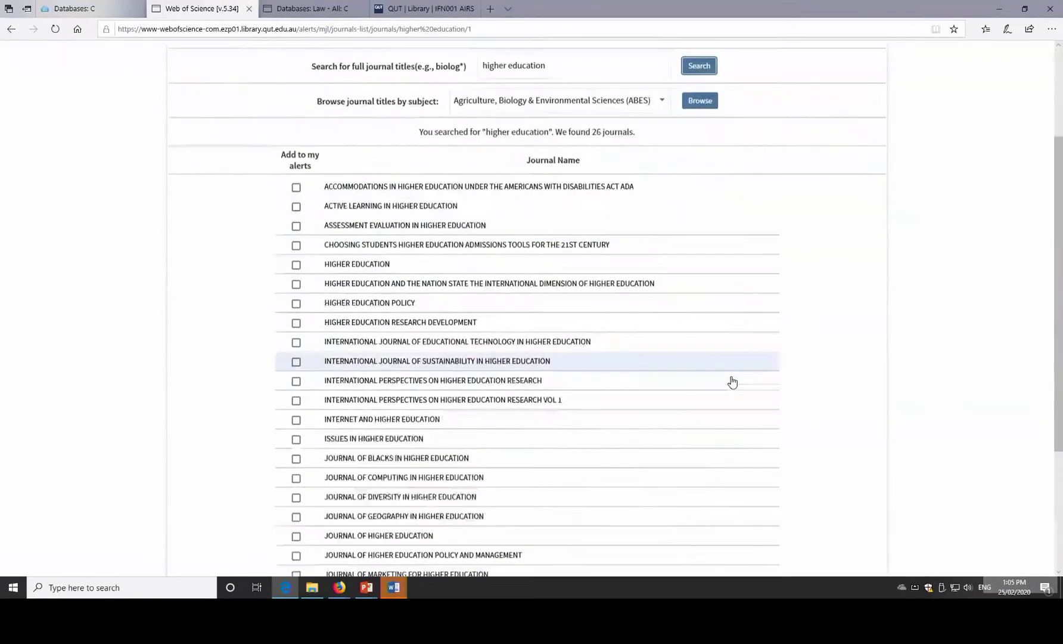
{"action": "scroll", "coordinate": [733, 382], "scroll_direction": "up", "scroll_amount": 5}
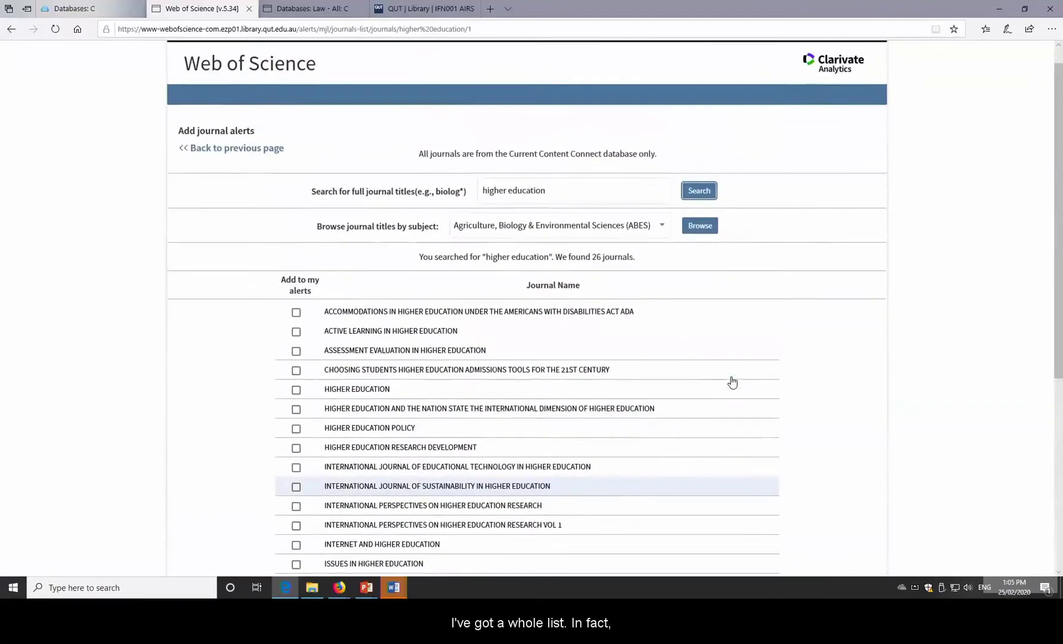
{"action": "scroll", "coordinate": [732, 382], "scroll_direction": "down", "scroll_amount": 3}
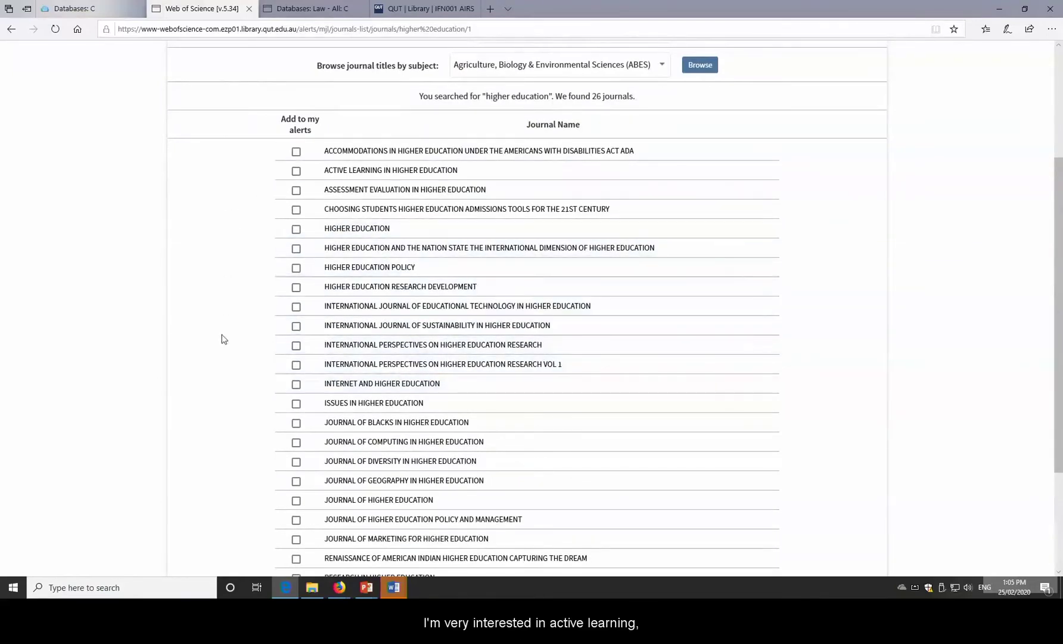
{"action": "scroll", "coordinate": [223, 338], "scroll_direction": "up", "scroll_amount": 2}
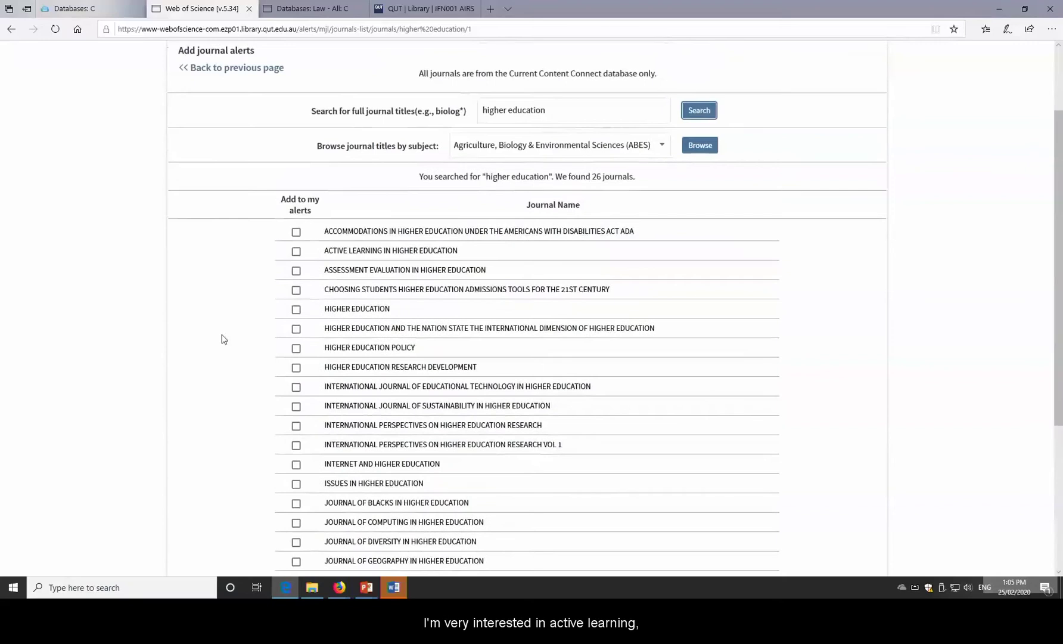
{"action": "left_click", "coordinate": [297, 252]}
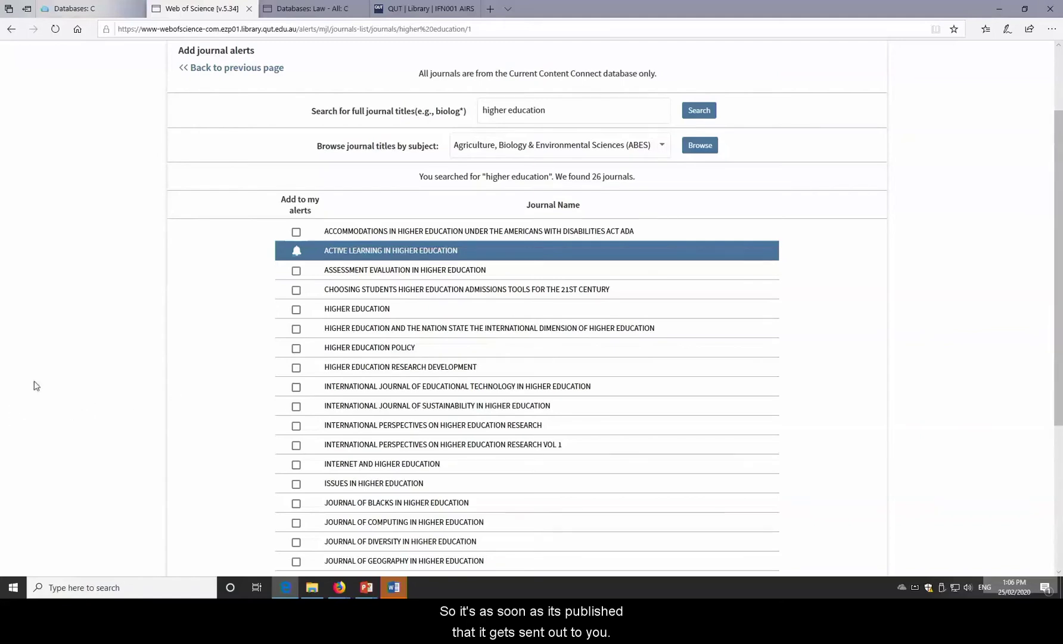
Step: Bring up the Word Resource Log and click into the Module 5 journal name and explanation cells
{"action": "mouse_move", "coordinate": [389, 593]}
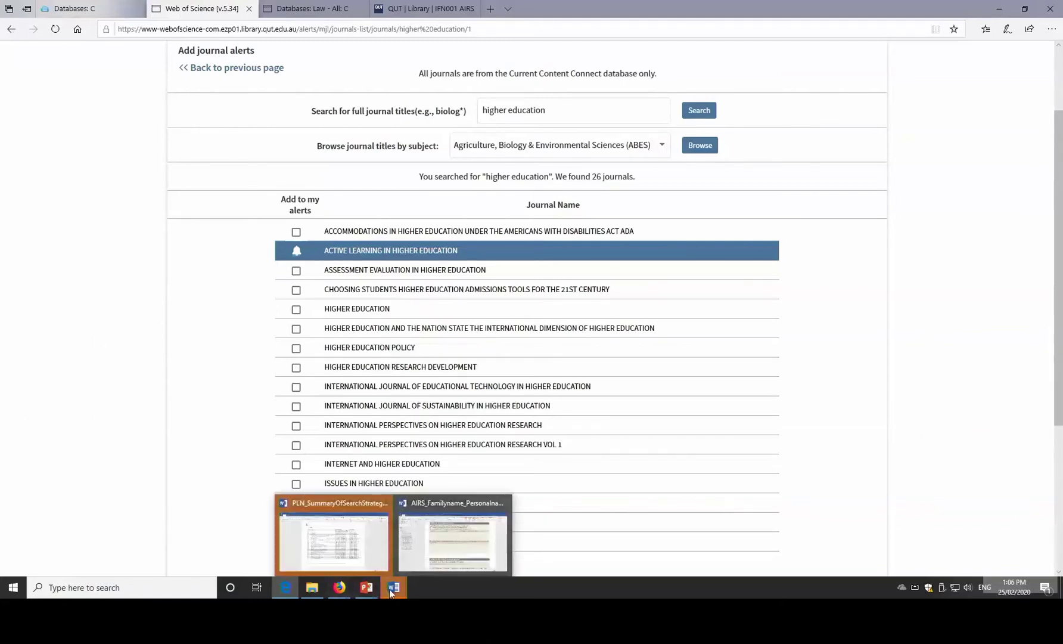
{"action": "left_click", "coordinate": [408, 567]}
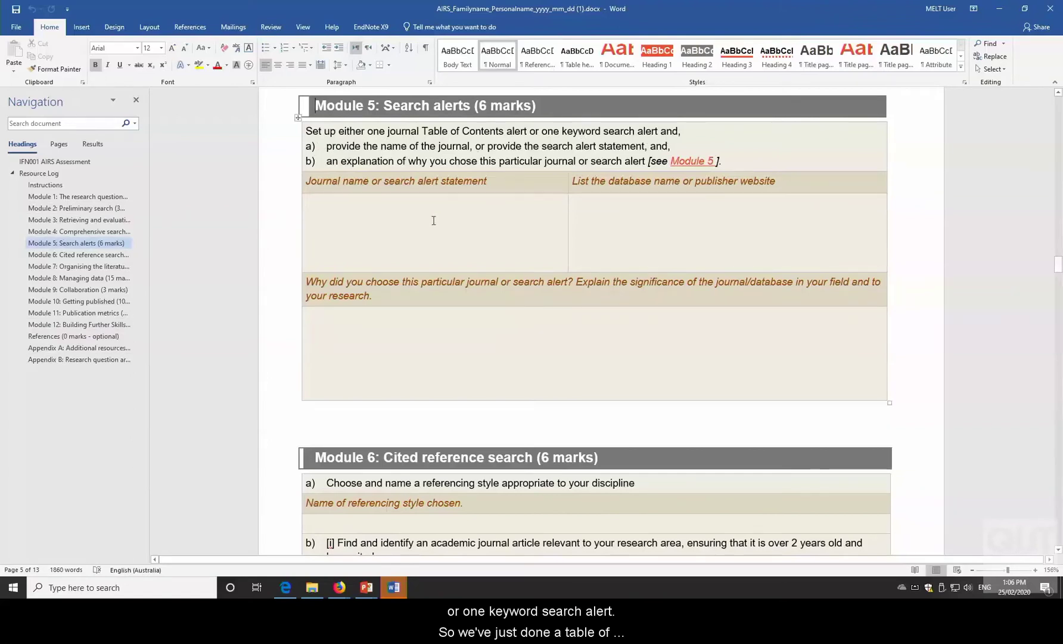
{"action": "left_click", "coordinate": [348, 205]}
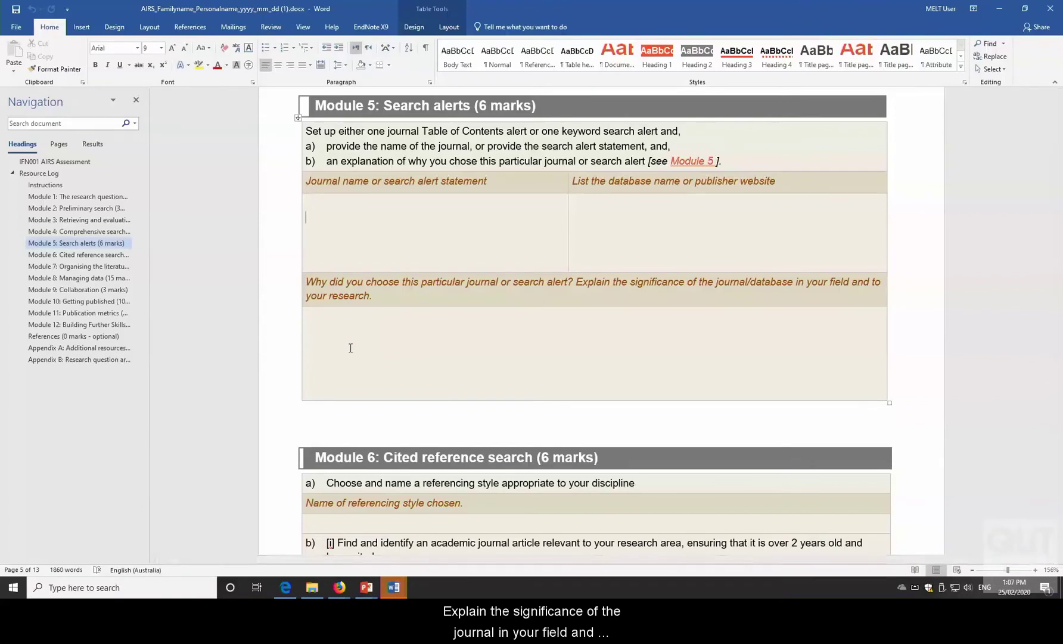
{"action": "left_click", "coordinate": [350, 347]}
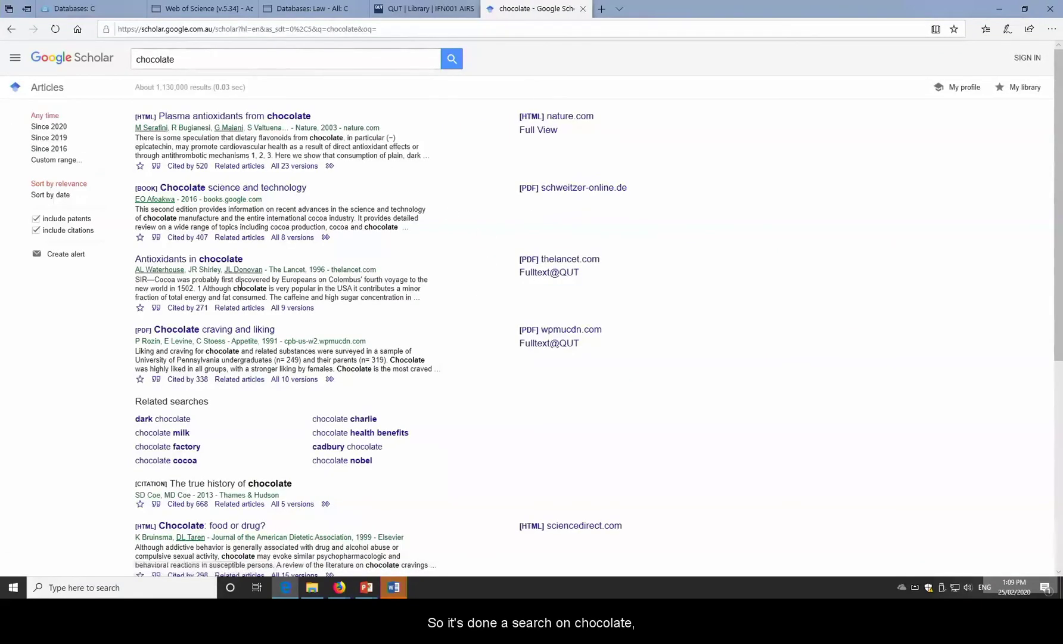
Step: Start a Google Scholar alert for 'intitle:chocolate' from the results and select the Email field
{"action": "scroll", "coordinate": [272, 328], "scroll_direction": "down", "scroll_amount": 4}
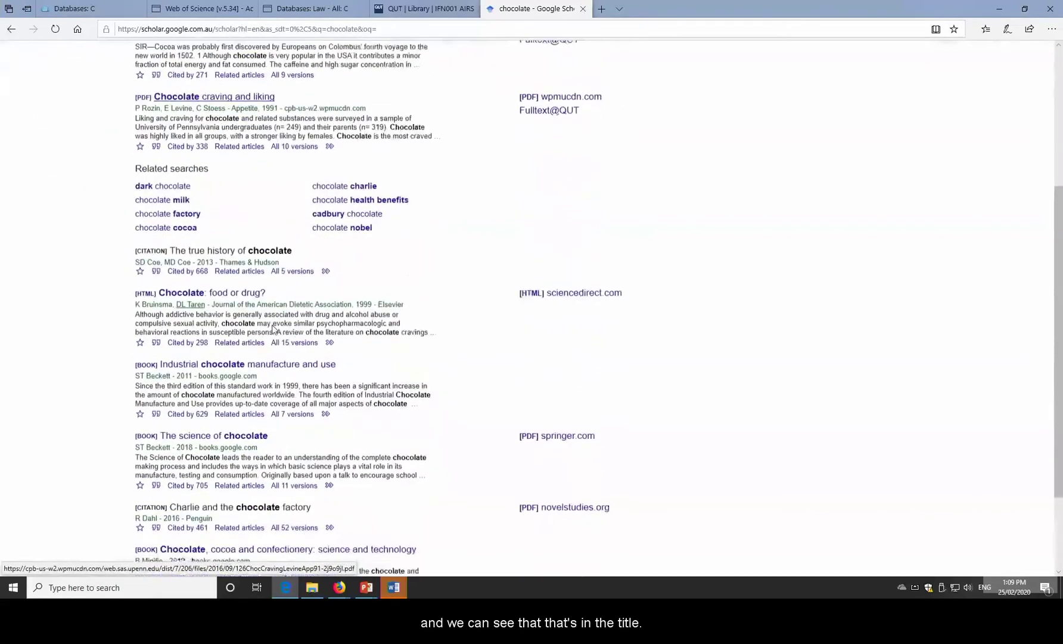
{"action": "scroll", "coordinate": [272, 328], "scroll_direction": "down", "scroll_amount": 2}
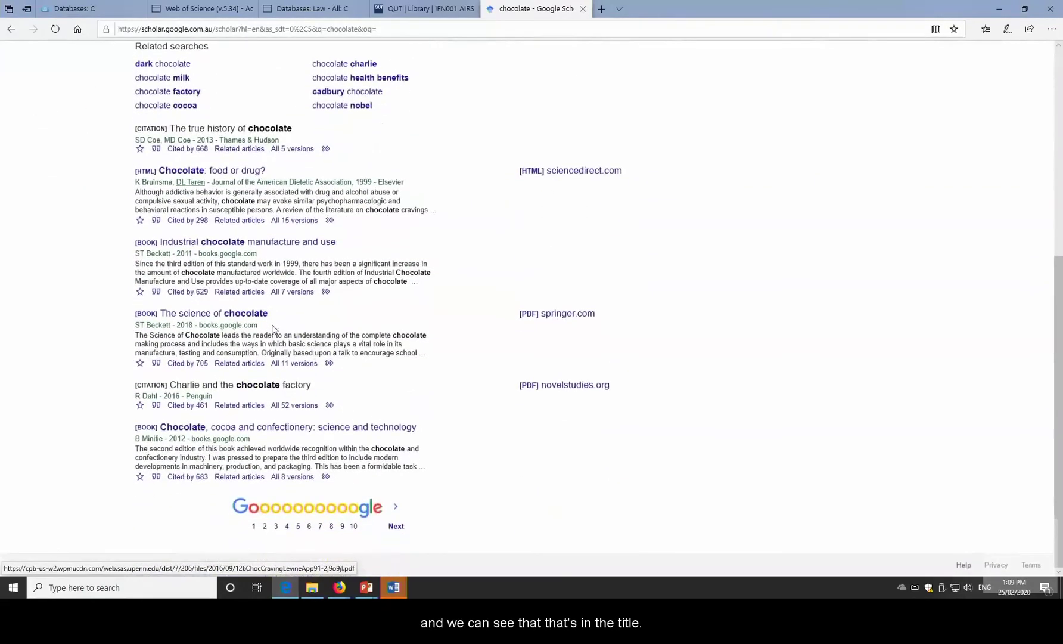
{"action": "scroll", "coordinate": [272, 328], "scroll_direction": "up", "scroll_amount": 6}
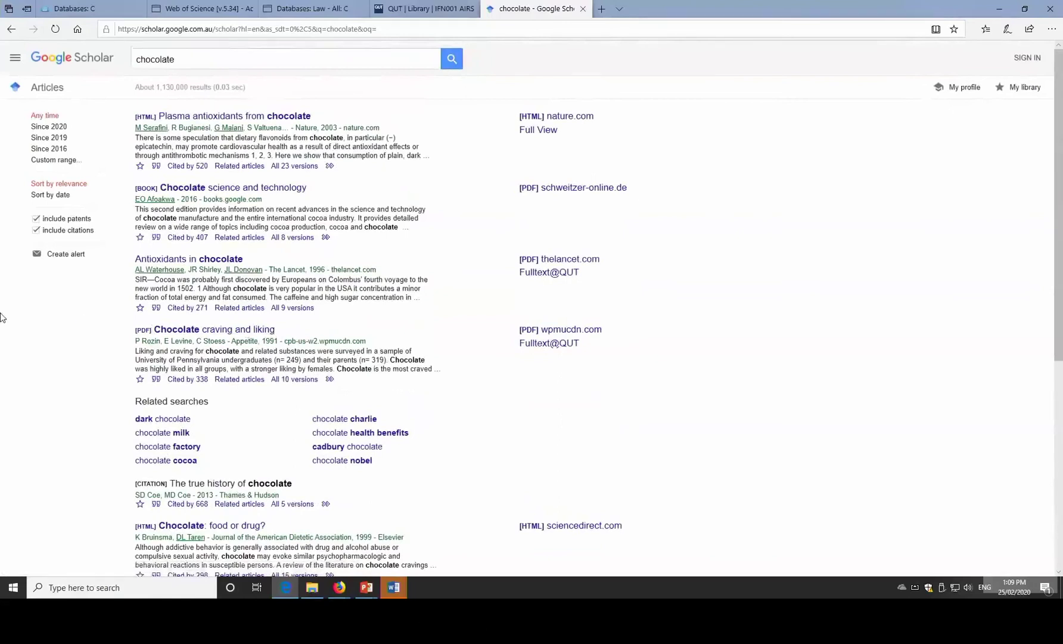
{"action": "left_click", "coordinate": [67, 255]}
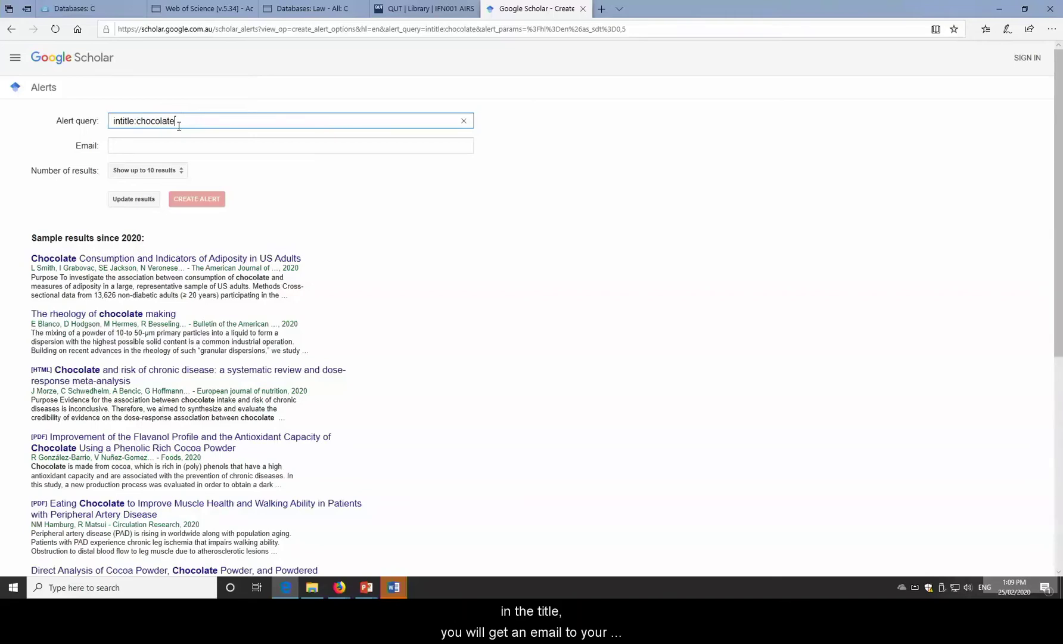
{"action": "left_click", "coordinate": [117, 147]}
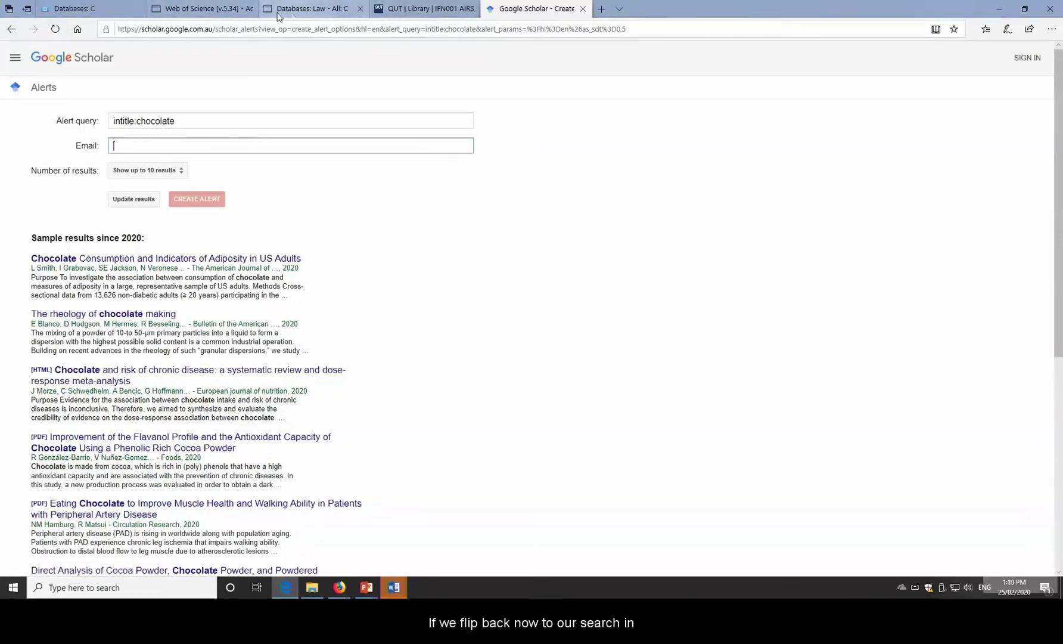
Step: Rerun the Web of Science topic search for 266 results, then cancel the Create alert dialog
{"action": "left_click", "coordinate": [221, 12]}
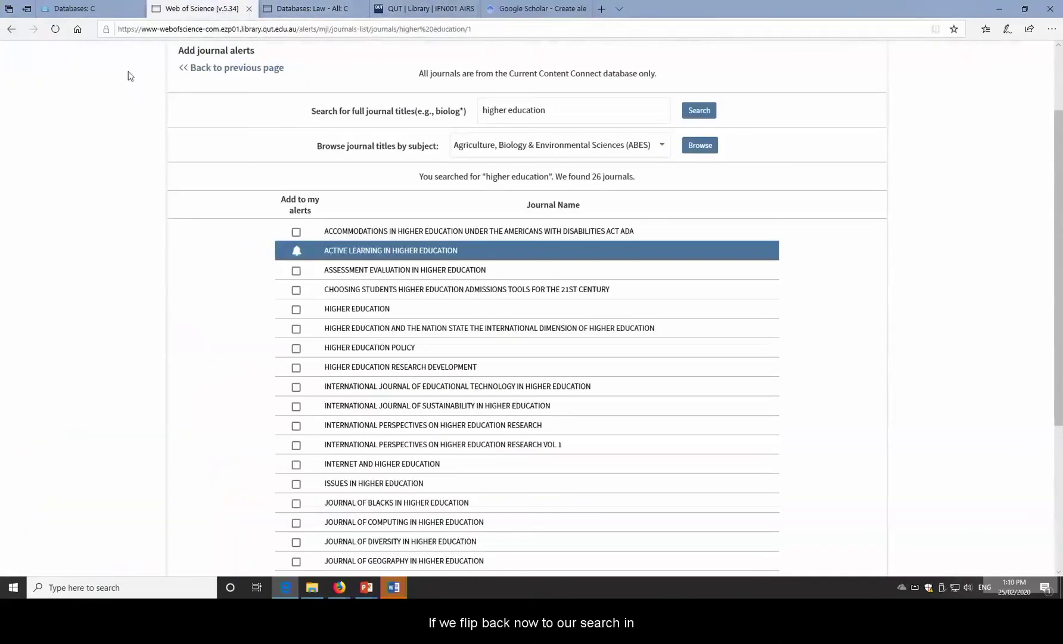
{"action": "left_click", "coordinate": [9, 39]}
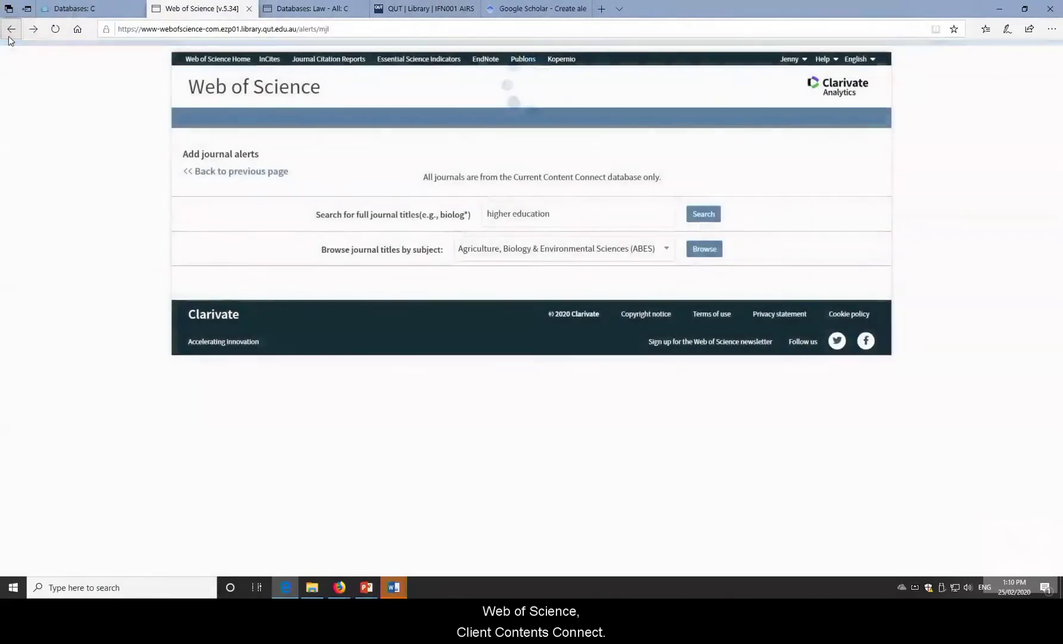
{"action": "left_click", "coordinate": [9, 40]}
{"action": "left_click", "coordinate": [9, 39]}
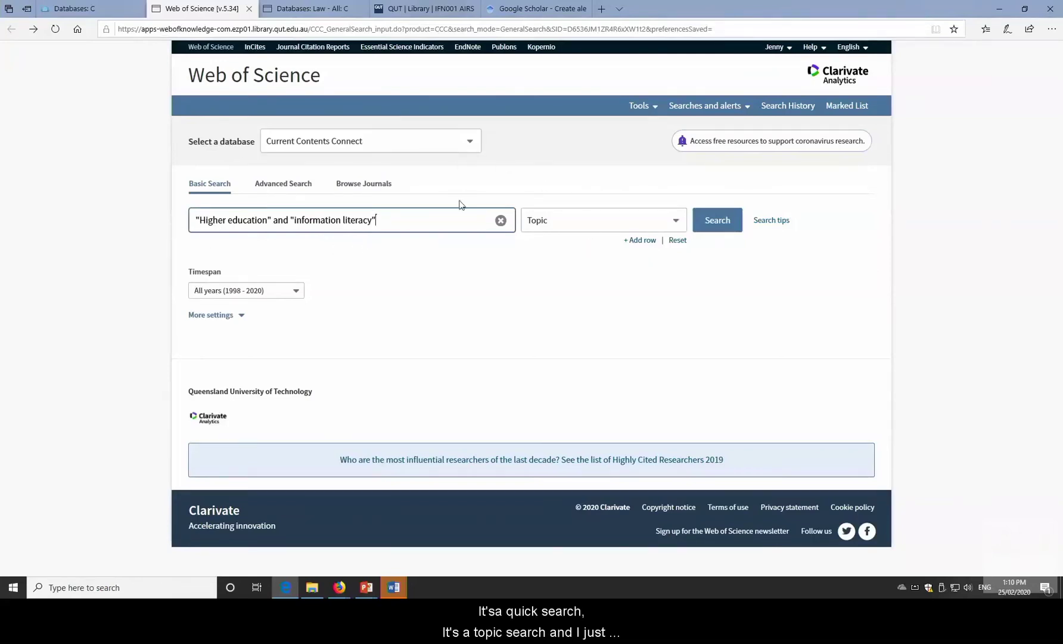
{"action": "left_click", "coordinate": [719, 221]}
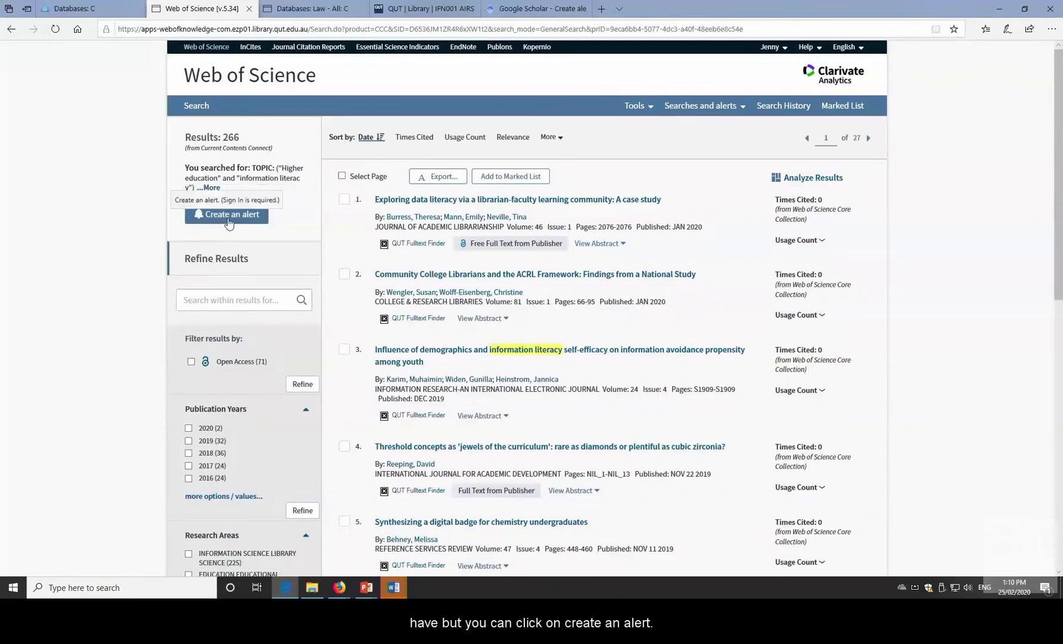
{"action": "left_click", "coordinate": [228, 218]}
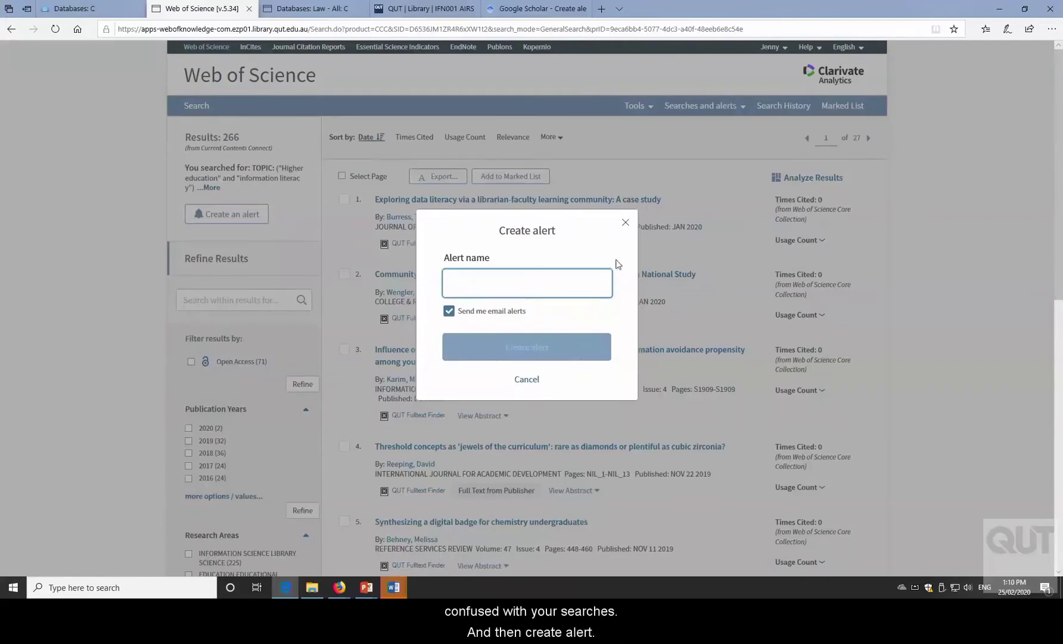
{"action": "left_click", "coordinate": [625, 223]}
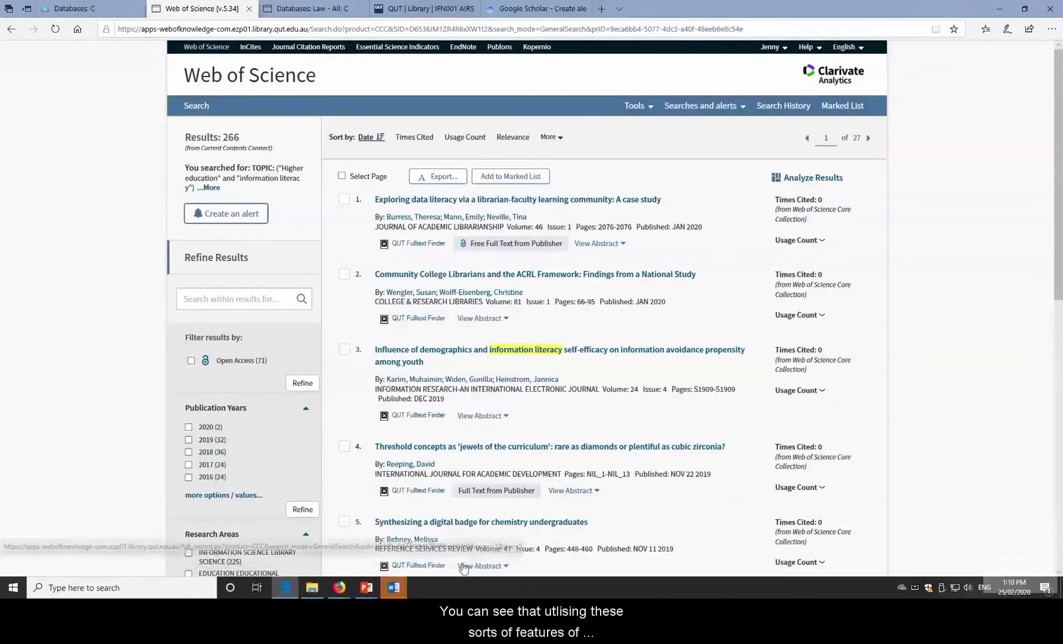
Step: Switch from the PowerPoint slide show back to the Word resource log's Module 5 table
{"action": "mouse_move", "coordinate": [366, 589]}
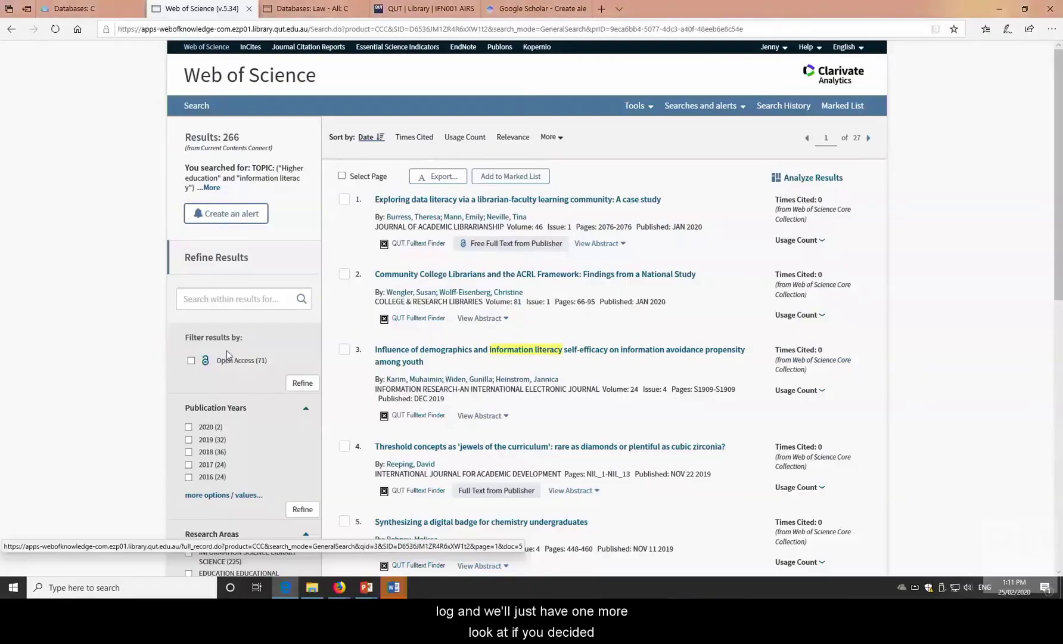
{"action": "key", "text": "alt+Tab"}
{"action": "key", "text": "Tab"}
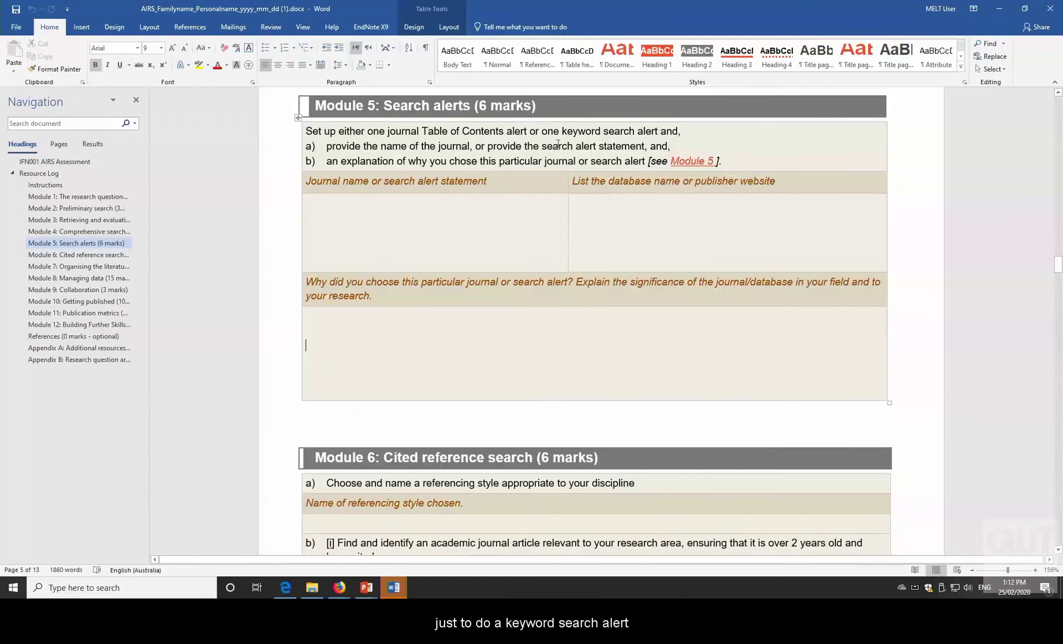
Step: Copy the Web of Science query "Higher education" and "information literacy" into the Module 5 statement cell
{"action": "left_click", "coordinate": [424, 219]}
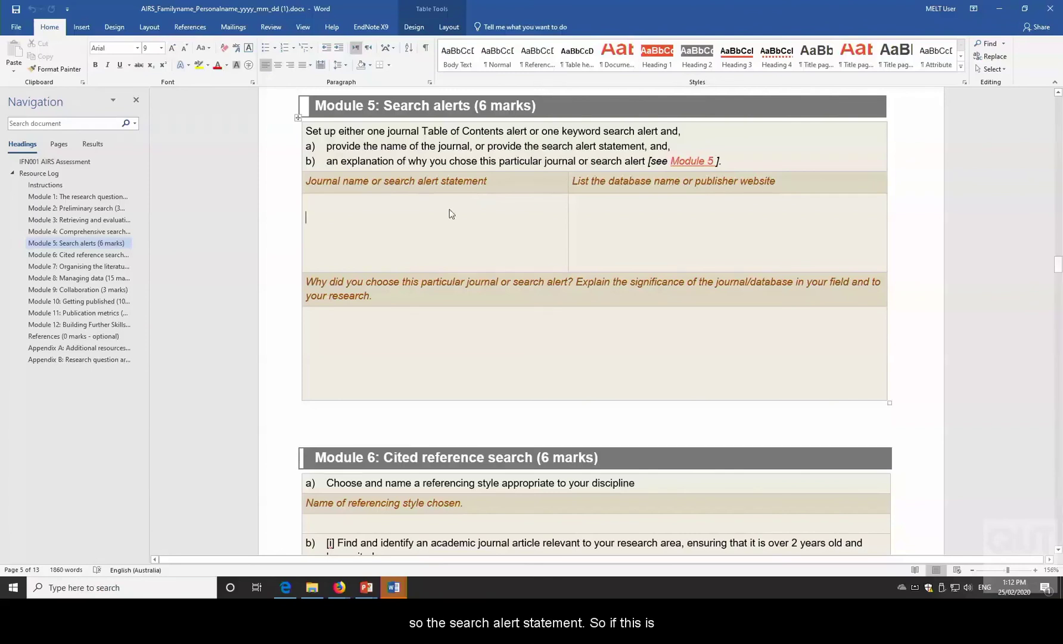
{"action": "left_click", "coordinate": [285, 586]}
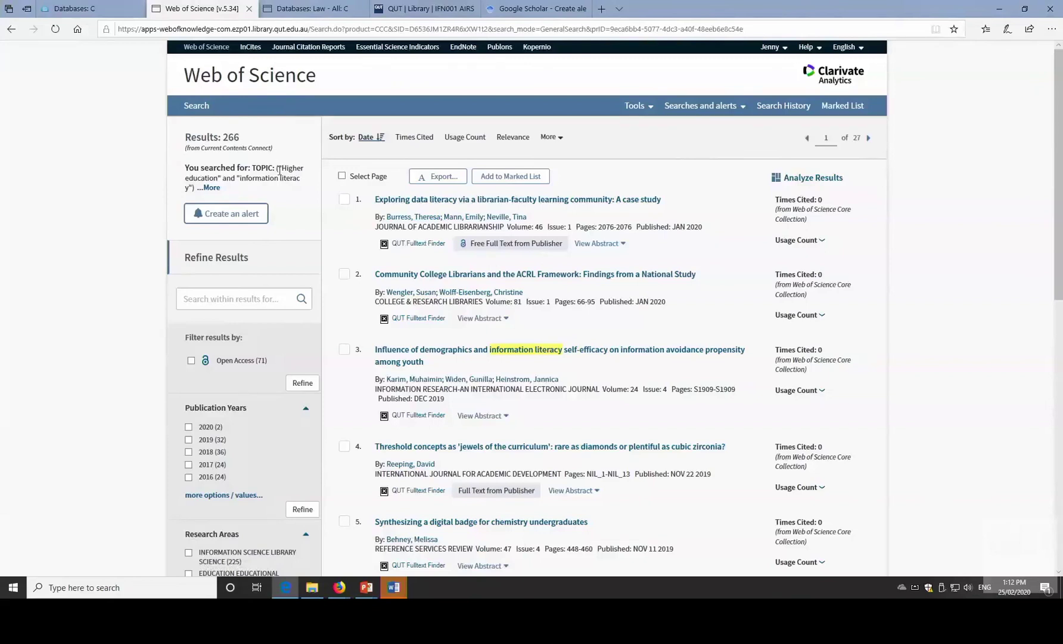
{"action": "left_click_drag", "start_coordinate": [278, 167], "coordinate": [191, 185]}
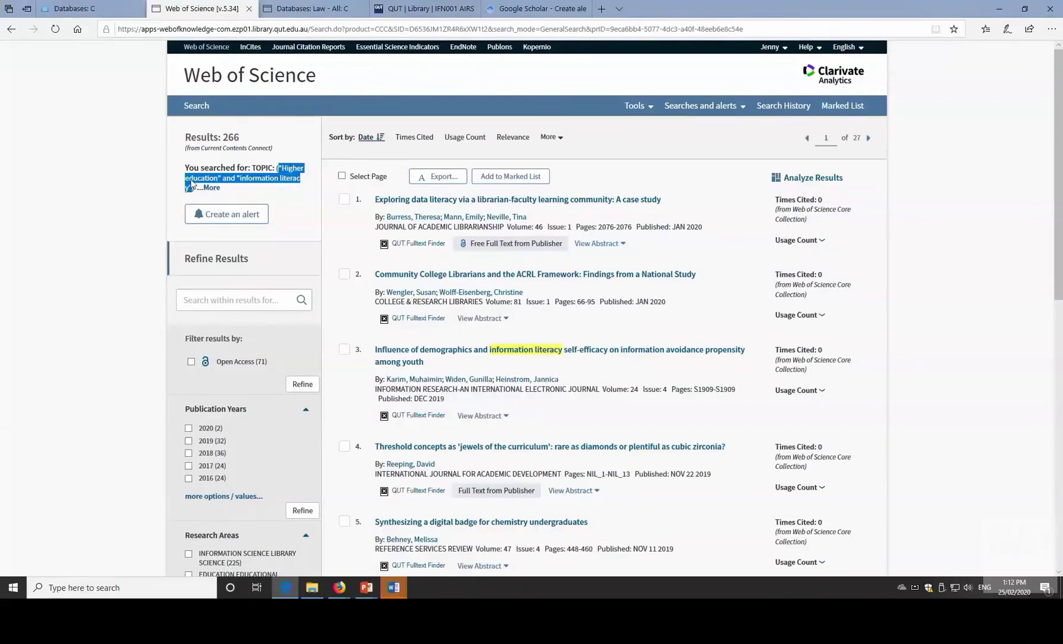
{"action": "right_click", "coordinate": [192, 185]}
{"action": "left_click", "coordinate": [204, 189]}
{"action": "key", "text": "alt+Tab"}
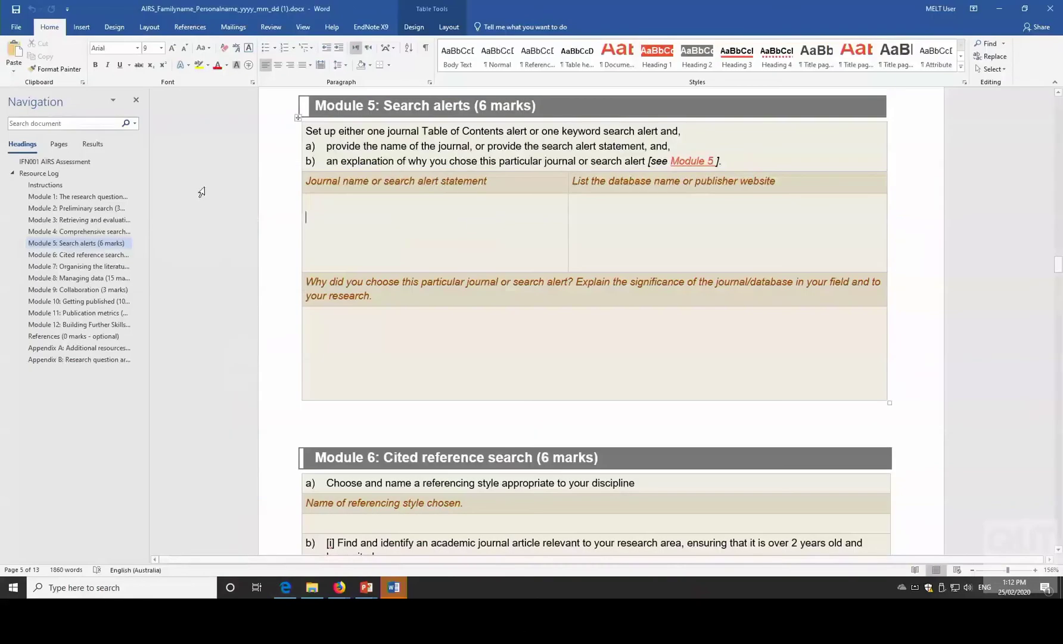
{"action": "right_click", "coordinate": [443, 217]}
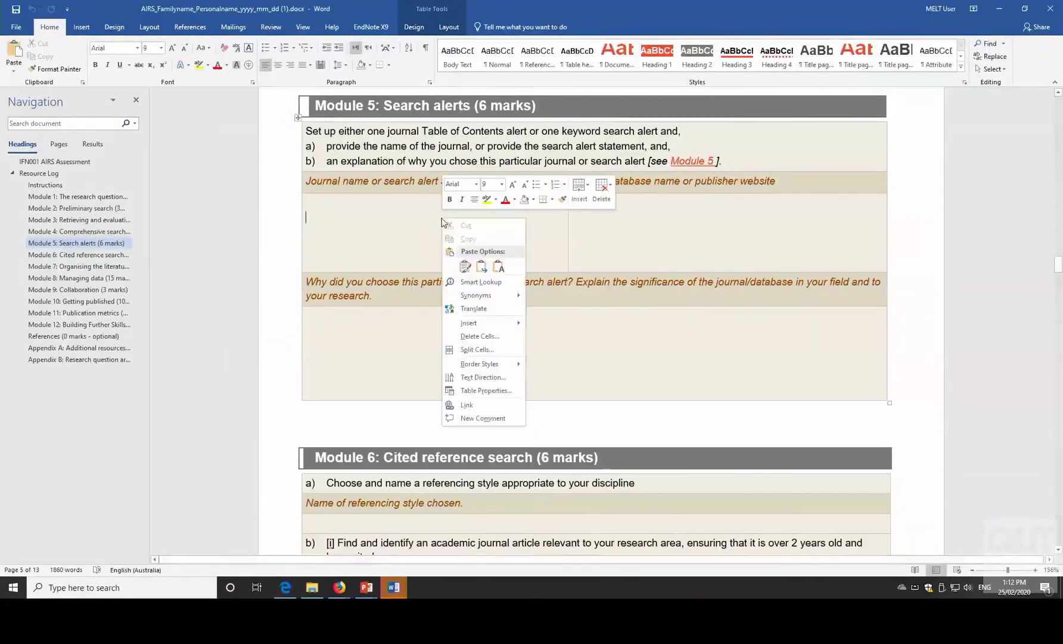
{"action": "left_click", "coordinate": [465, 266]}
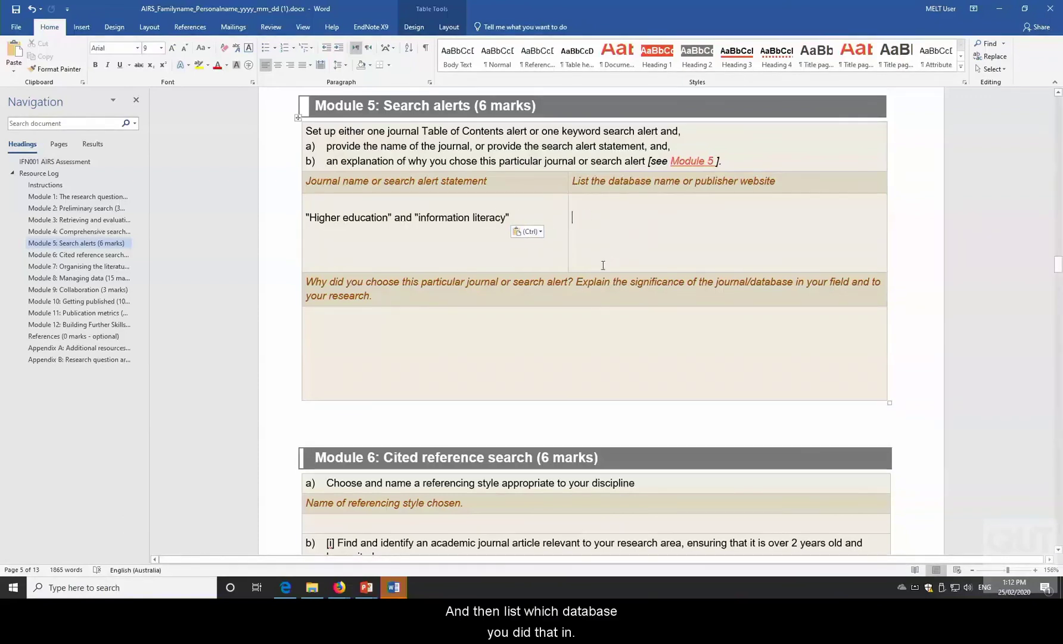
{"action": "left_click", "coordinate": [558, 345]}
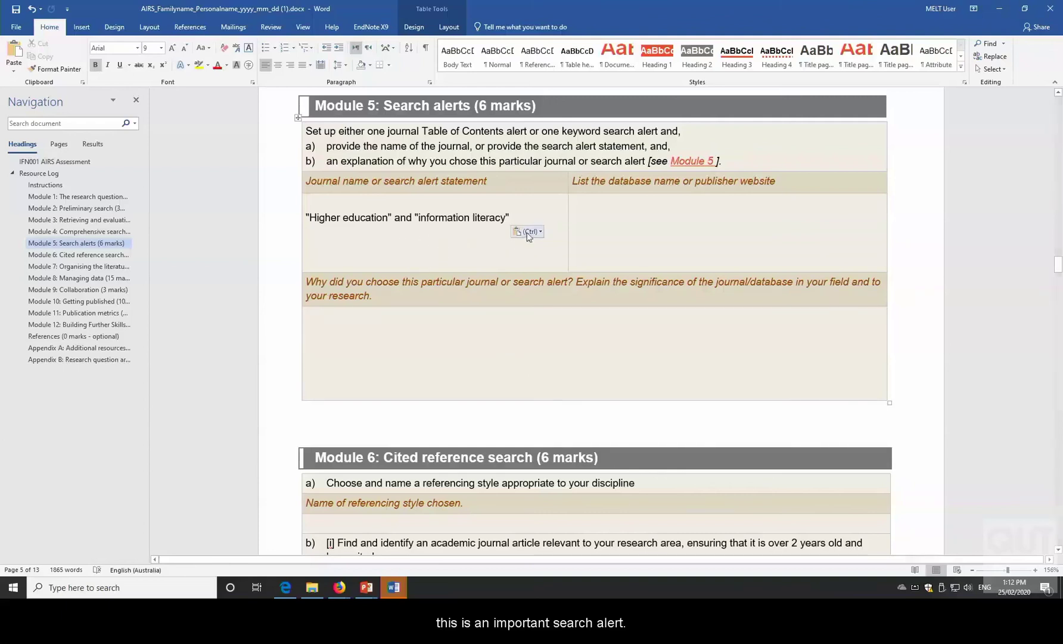
Step: Bring back the 266 Web of Science results, then choose a PowerPoint window to switch to
{"action": "key", "text": "alt+Tab"}
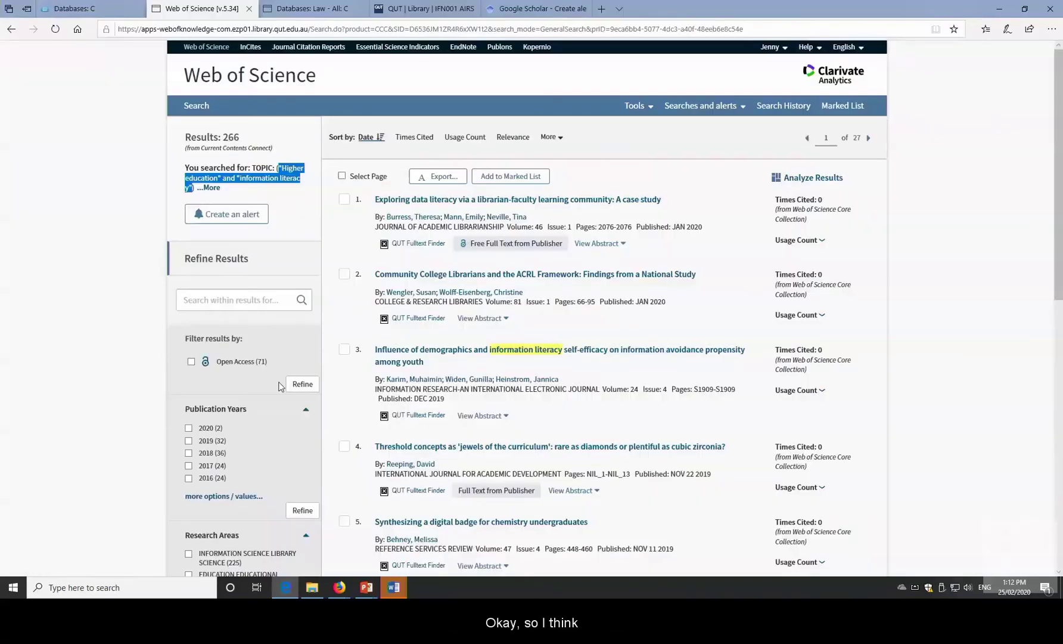
{"action": "left_click", "coordinate": [367, 587]}
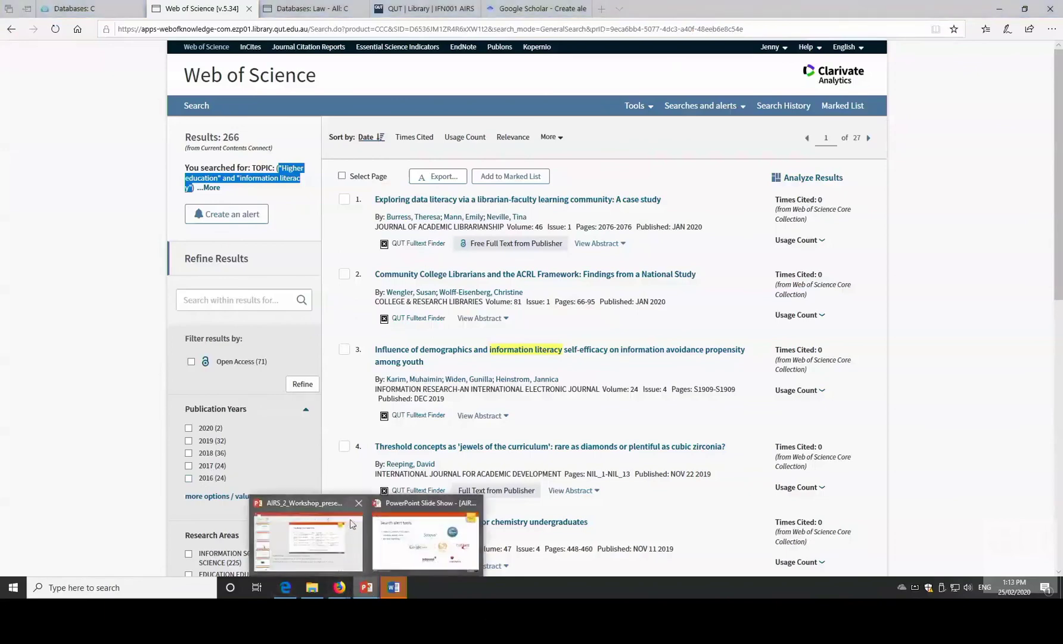